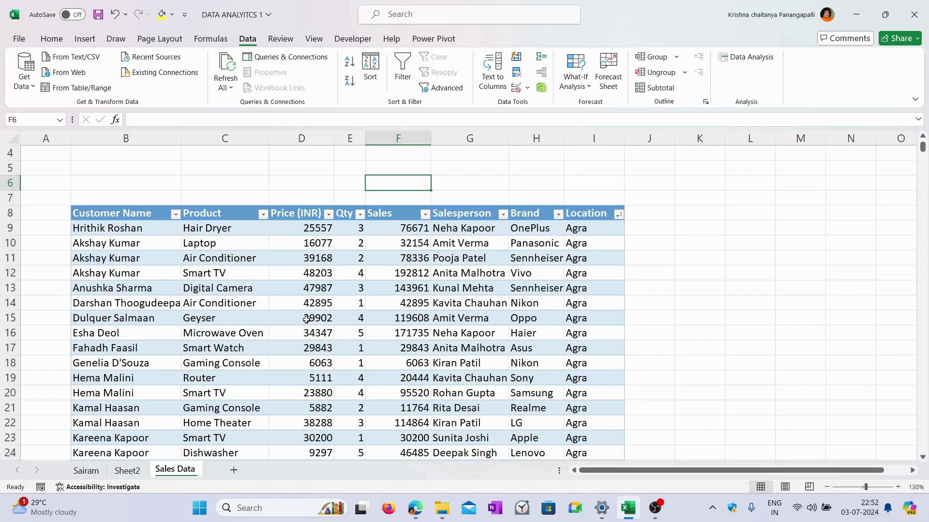
Add a "First Name" column header in J8 beside Location and fit the column width to it.
{"action": "left_click", "coordinate": [148, 206]}
{"action": "left_click", "coordinate": [219, 211]}
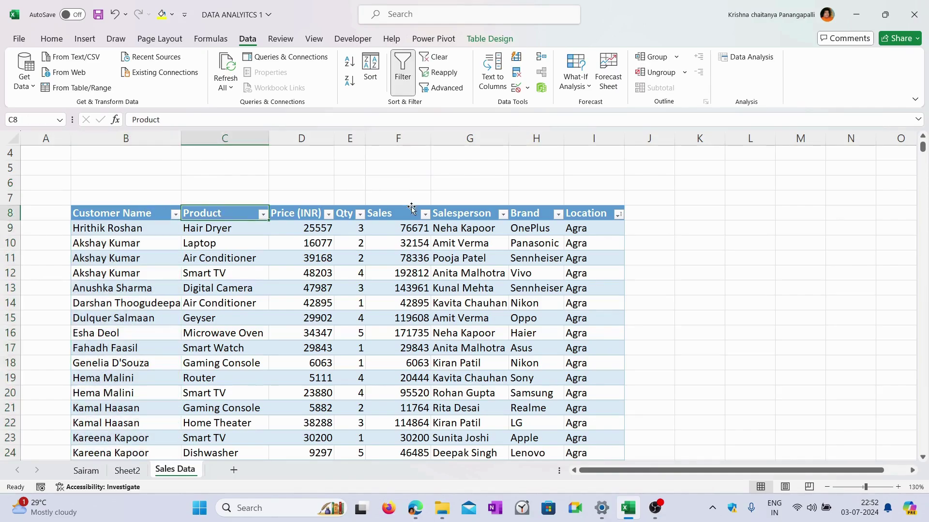
{"action": "left_click", "coordinate": [471, 211]}
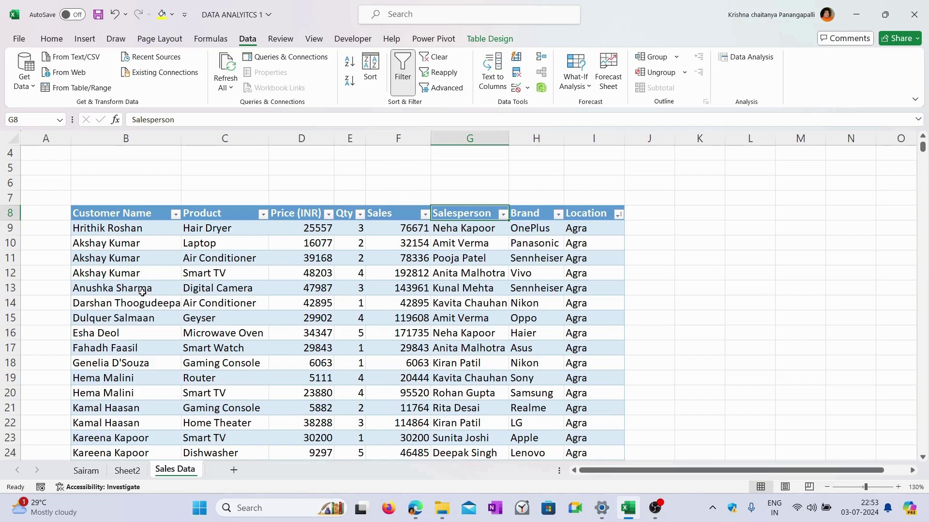
{"action": "left_click", "coordinate": [655, 212]}
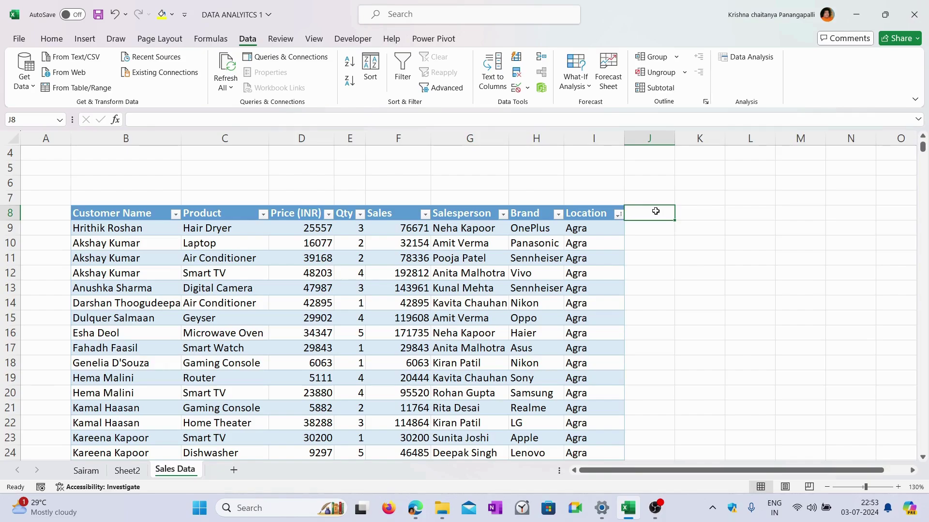
{"action": "type", "text": "F"}
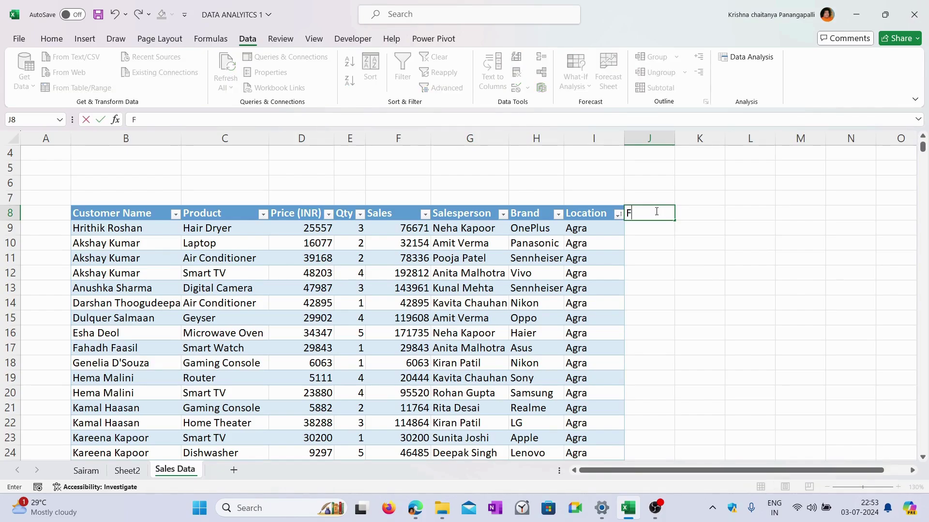
{"action": "type", "text": "irst Name"}
{"action": "key", "text": "Return"}
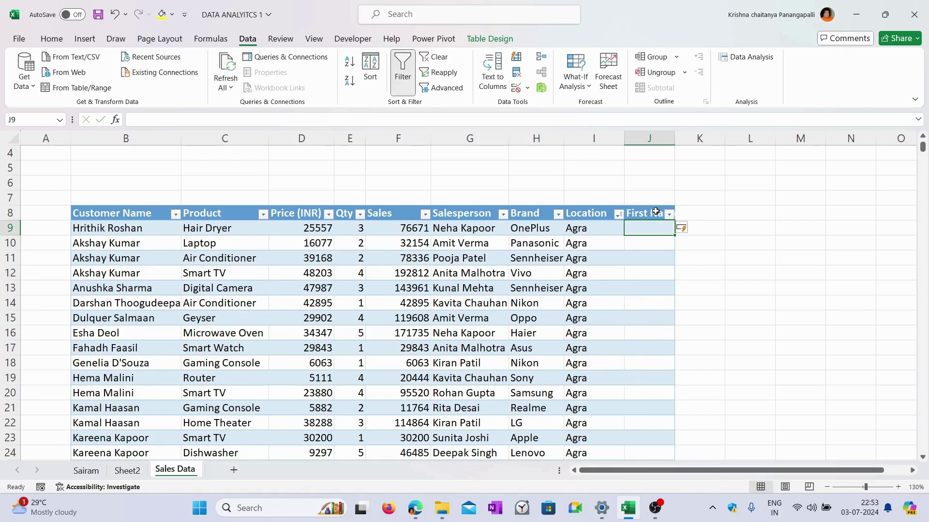
{"action": "double_click", "coordinate": [675, 139]}
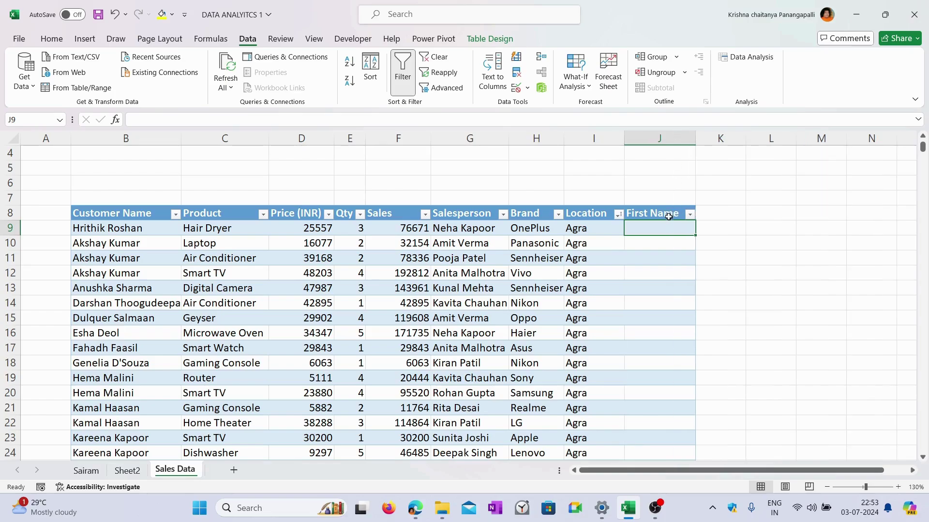
Enter the first names of the first two customers in J9 and J10, and accept the Flash Fill suggestions for the rest of the column.
{"action": "type", "text": "Hrishk"}
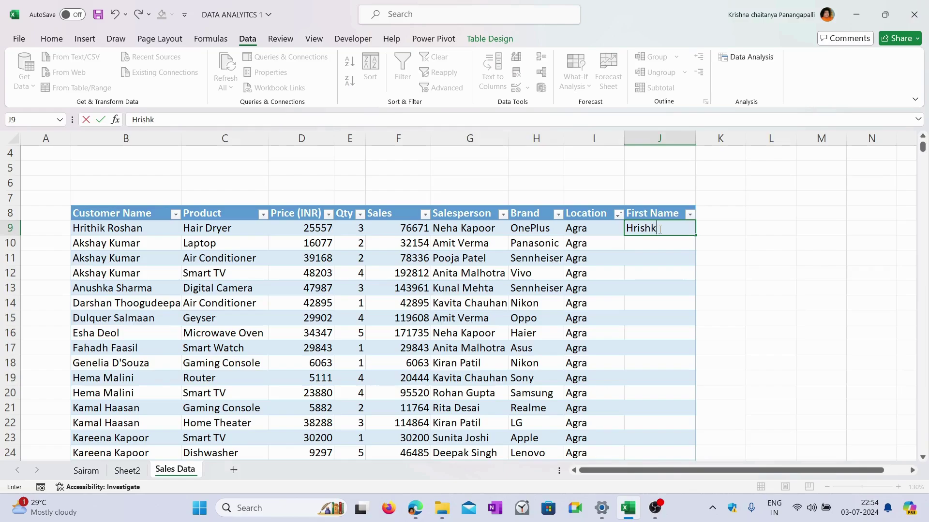
{"action": "key", "text": "BackSpace"}
{"action": "key", "text": "BackSpace"}
{"action": "type", "text": "thik"}
{"action": "key", "text": "Return"}
{"action": "type", "text": "Akshay"}
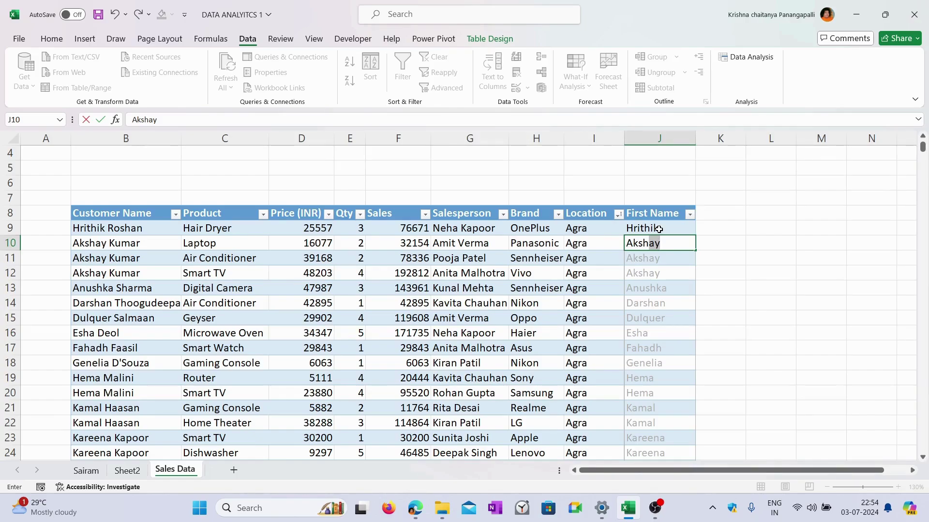
{"action": "scroll", "coordinate": [658, 332], "scroll_direction": "down", "scroll_amount": 2}
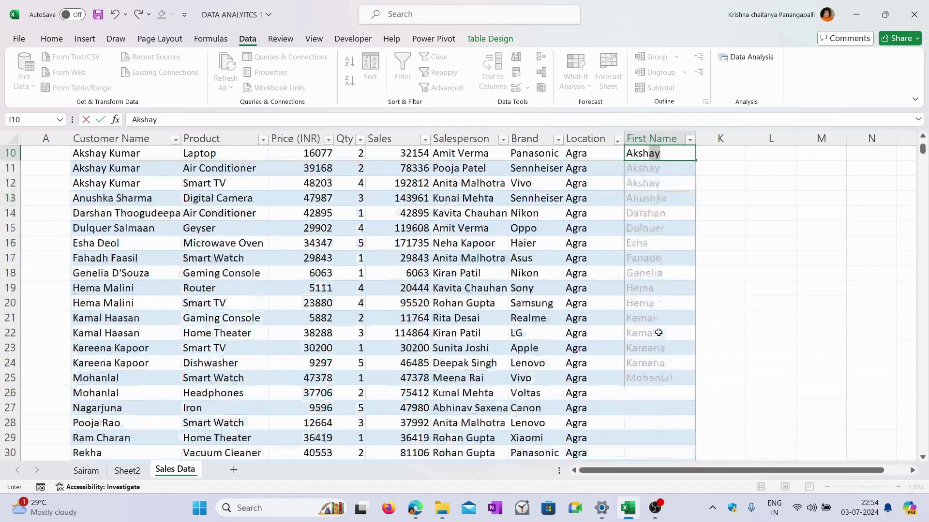
{"action": "scroll", "coordinate": [659, 333], "scroll_direction": "up", "scroll_amount": 2}
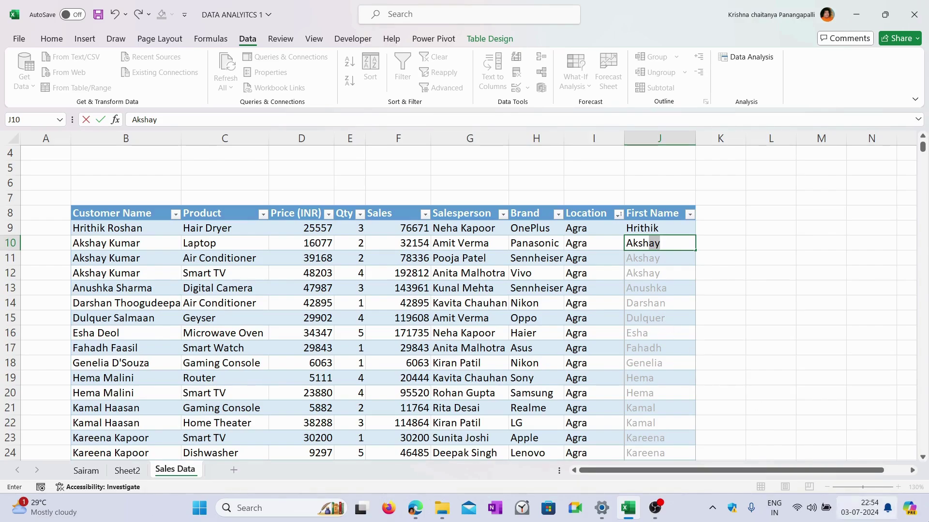
{"action": "key", "text": "Return"}
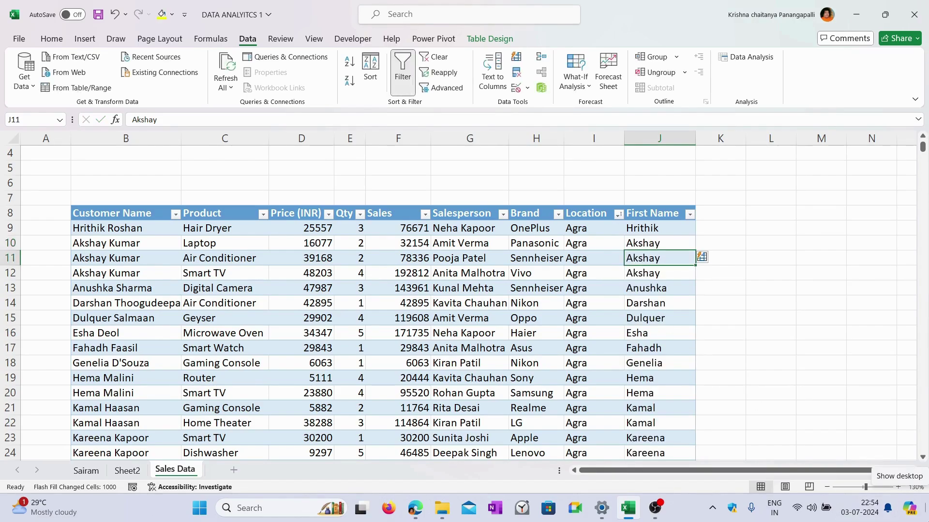
{"action": "scroll", "coordinate": [665, 348], "scroll_direction": "down", "scroll_amount": 7}
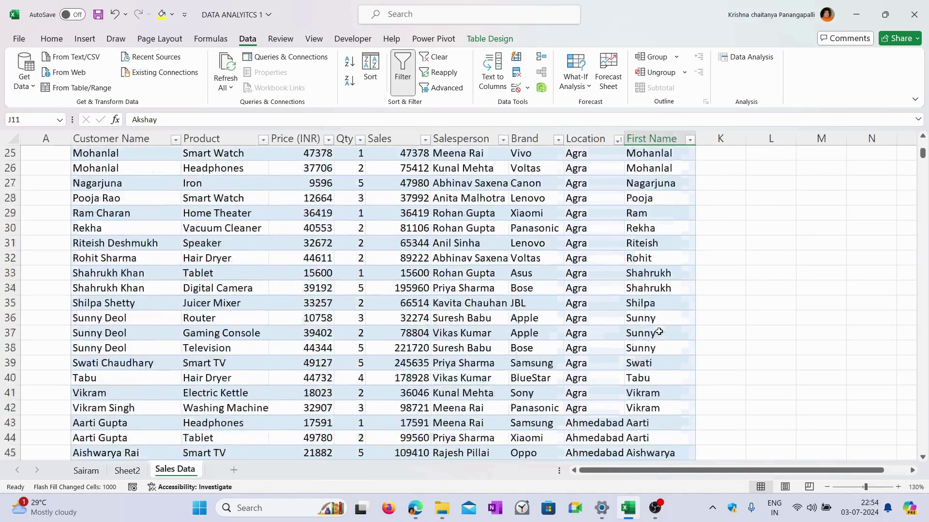
{"action": "scroll", "coordinate": [658, 331], "scroll_direction": "down", "scroll_amount": 7}
{"action": "scroll", "coordinate": [659, 332], "scroll_direction": "up", "scroll_amount": 8}
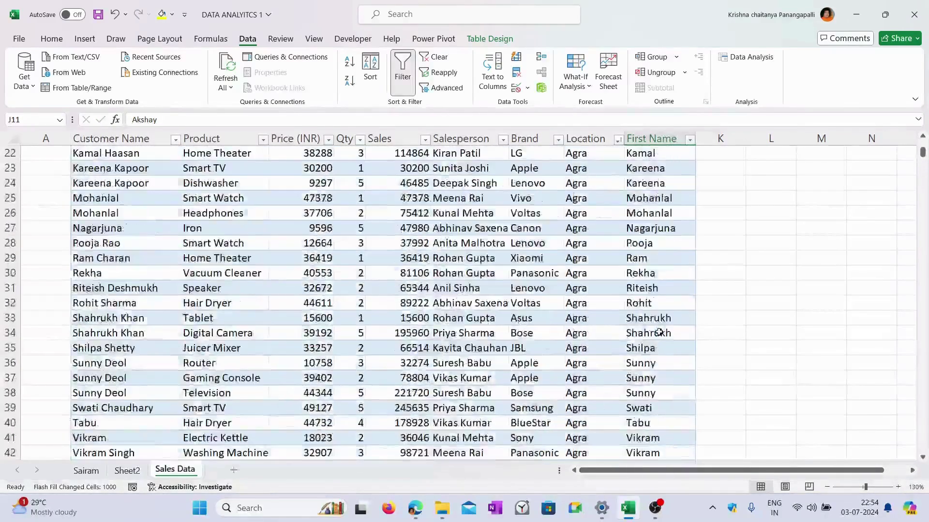
{"action": "scroll", "coordinate": [659, 332], "scroll_direction": "up", "scroll_amount": 6}
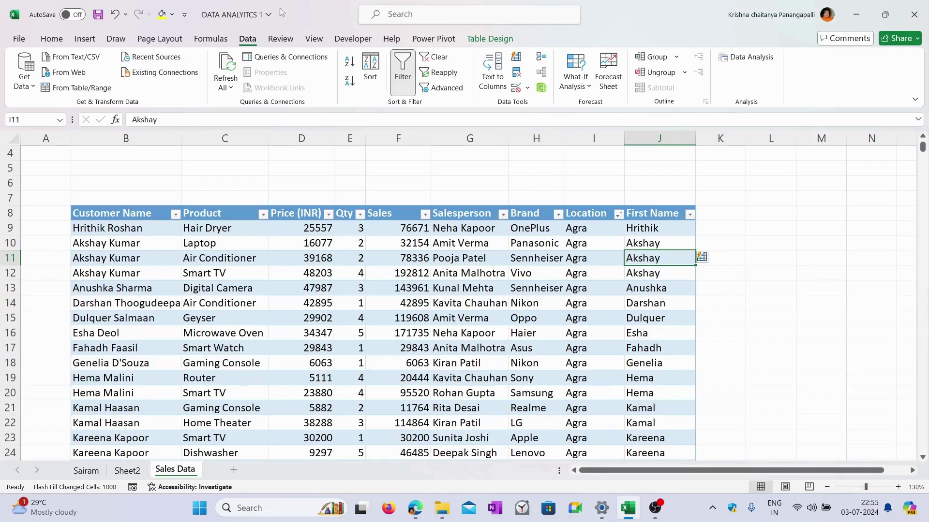
Replace the customer name in B9 with "Pawan Kalyan" and compare it with the First Name entry in J9.
{"action": "left_click", "coordinate": [123, 228]}
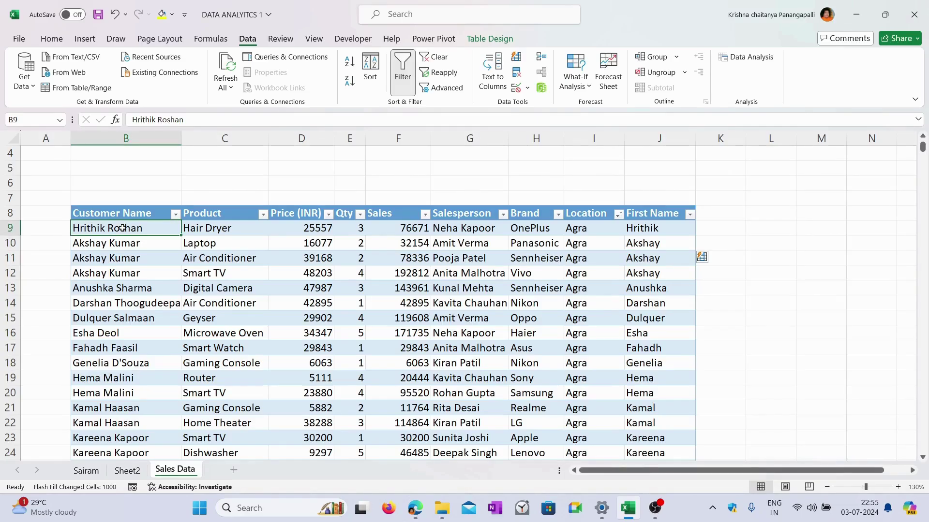
{"action": "type", "text": "Pa"}
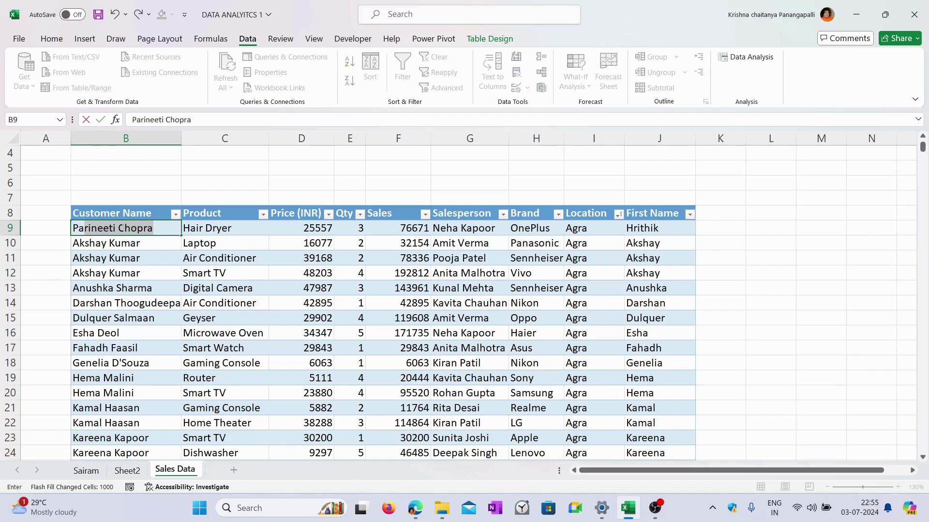
{"action": "key", "text": "BackSpace"}
{"action": "key", "text": "BackSpace"}
{"action": "key", "text": "BackSpace"}
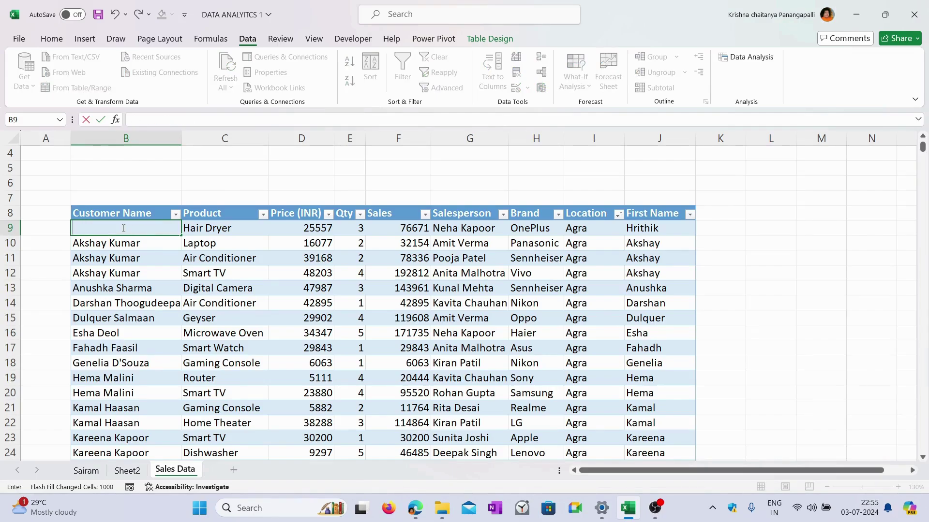
{"action": "type", "text": "Pawan Kalyan"}
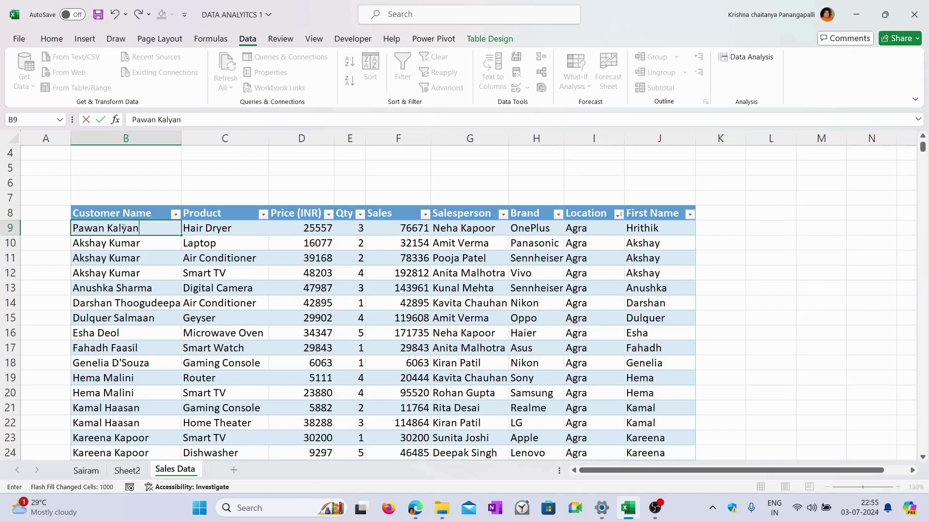
{"action": "key", "text": "Return"}
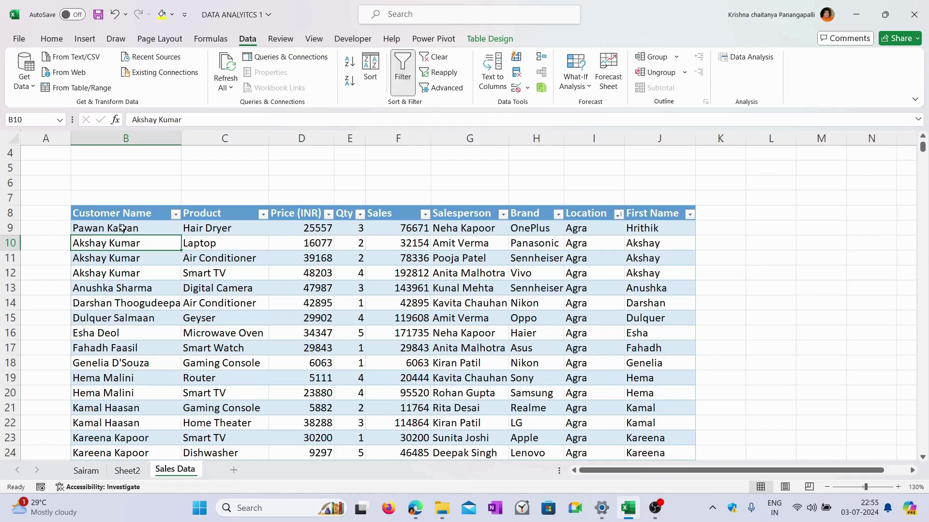
{"action": "left_click", "coordinate": [123, 228]}
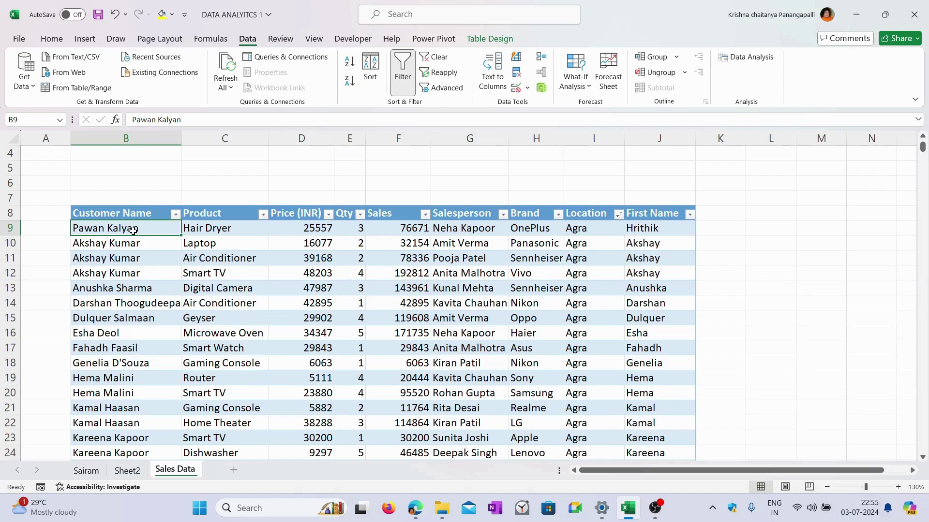
{"action": "left_click", "coordinate": [652, 228]}
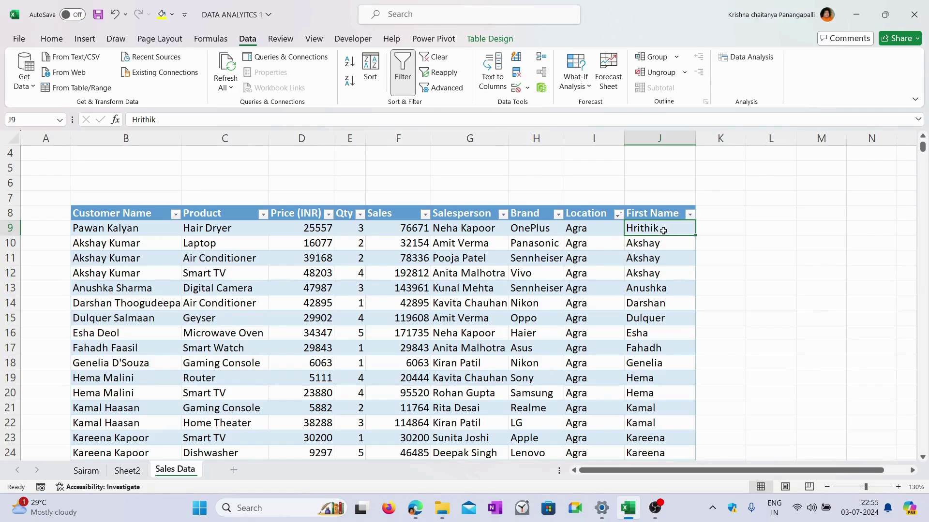
{"action": "left_click", "coordinate": [147, 229]}
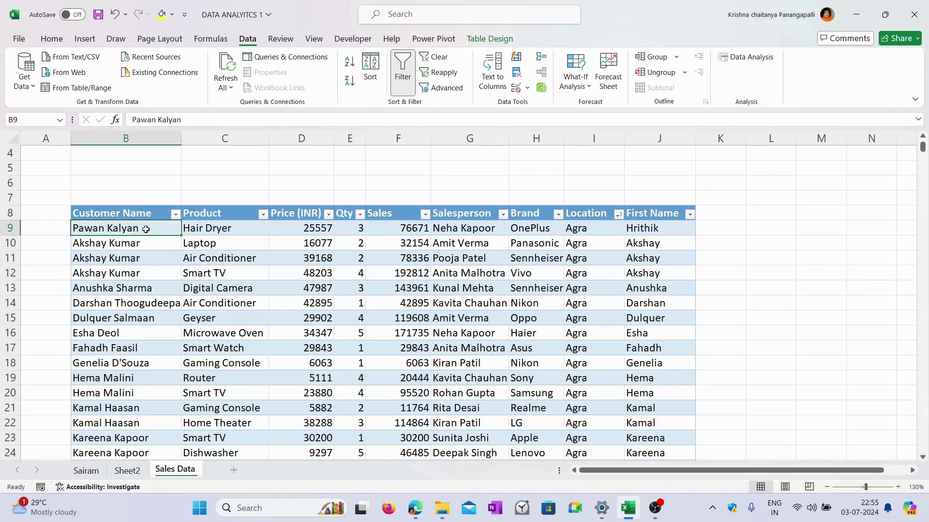
Clear all the flash-filled entries in the First Name column from J9 down.
{"action": "left_click", "coordinate": [670, 232]}
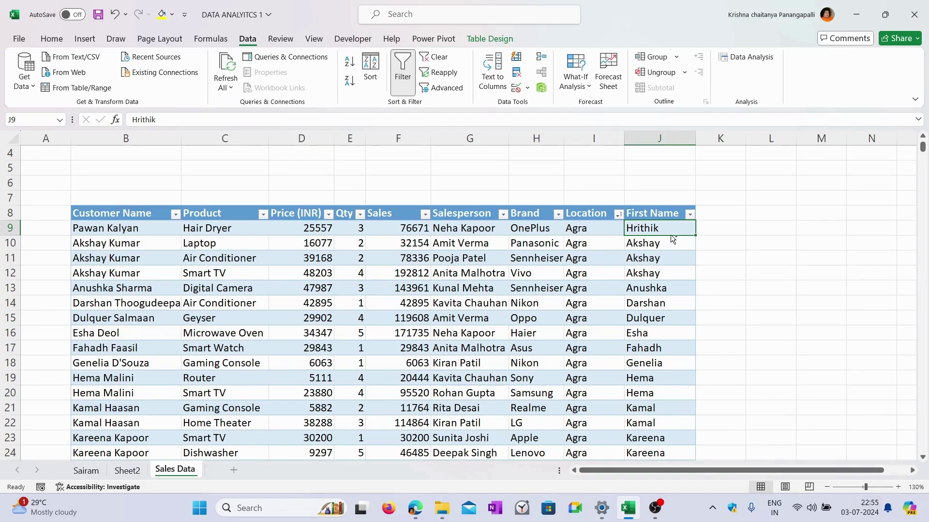
{"action": "key", "text": "ctrl+shift+Down"}
{"action": "key", "text": "Delete"}
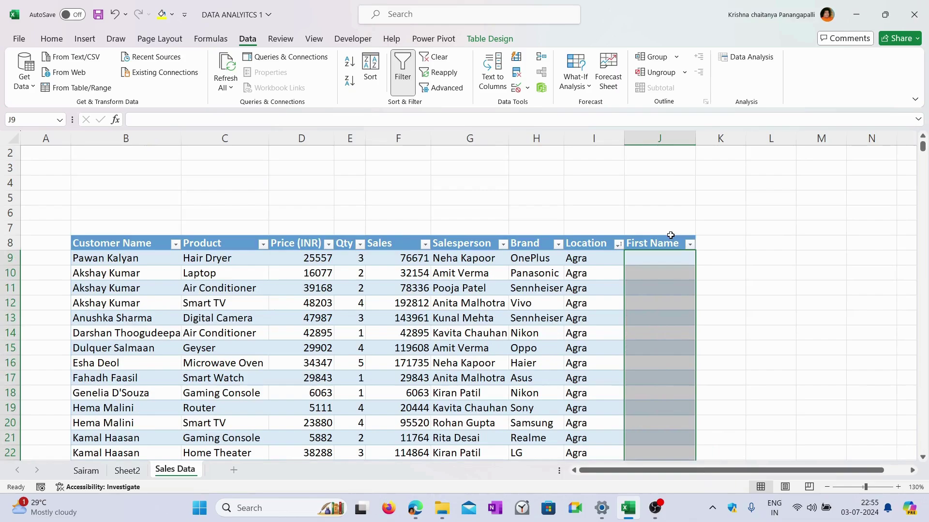
Enter the formula =LEFT([@[Customer Name]],5) in J9 to extract the first five characters for the First Name column.
{"action": "left_click", "coordinate": [665, 260]}
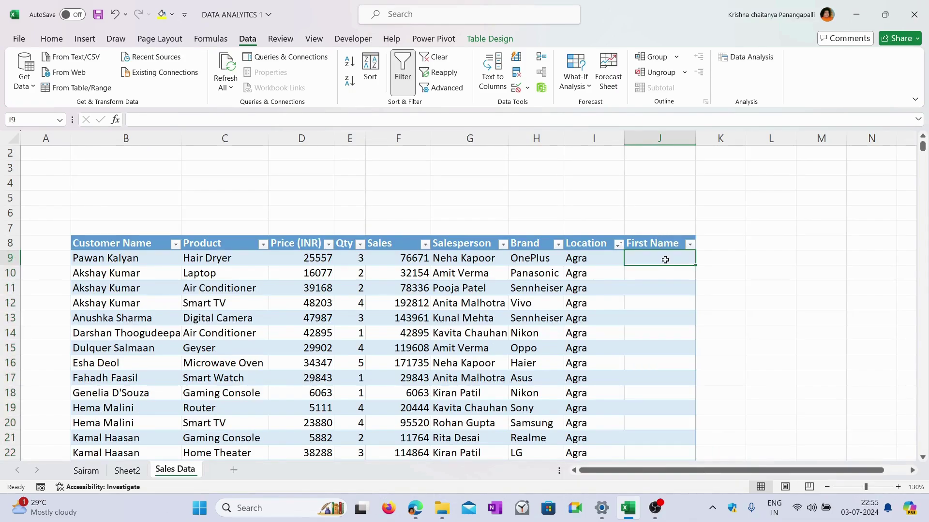
{"action": "type", "text": "=left"}
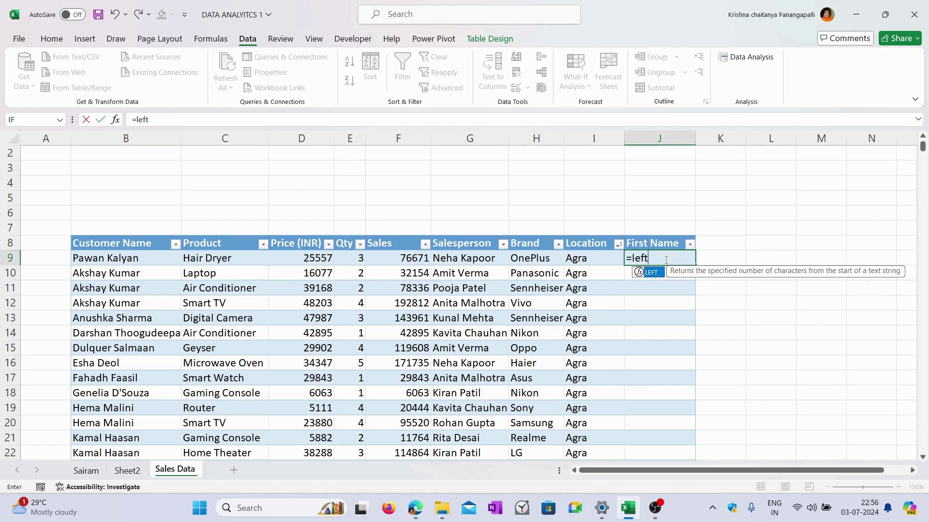
{"action": "key", "text": "Tab"}
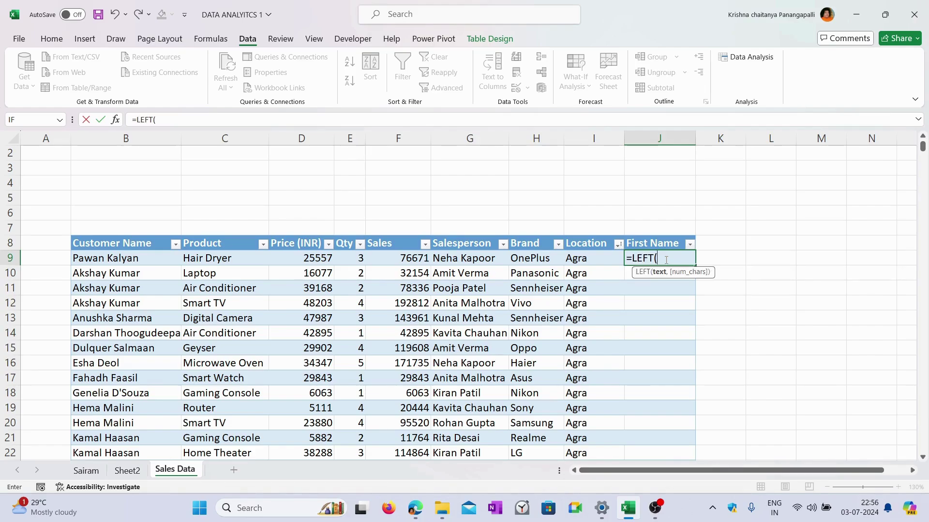
{"action": "left_click", "coordinate": [125, 260]}
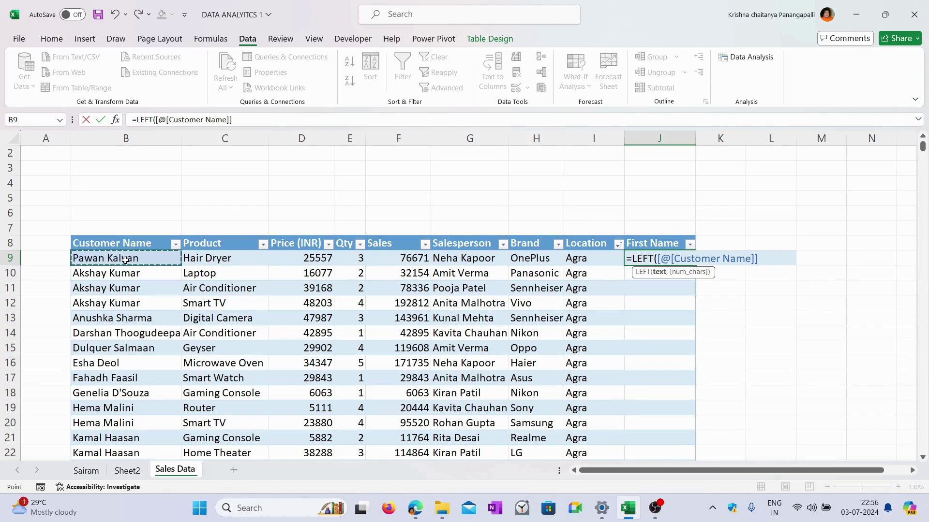
{"action": "type", "text": ","}
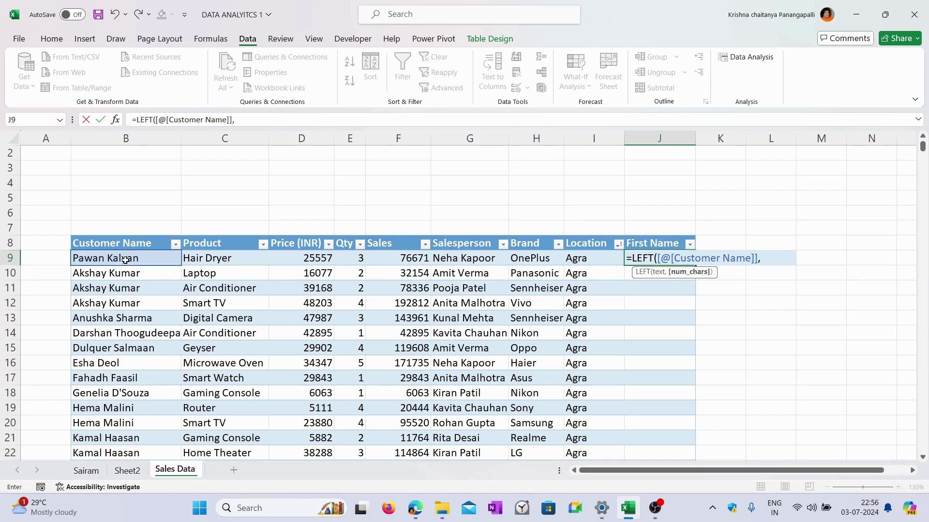
{"action": "type", "text": "5"}
{"action": "left_click", "coordinate": [774, 258]}
{"action": "type", "text": ")"}
{"action": "key", "text": "Return"}
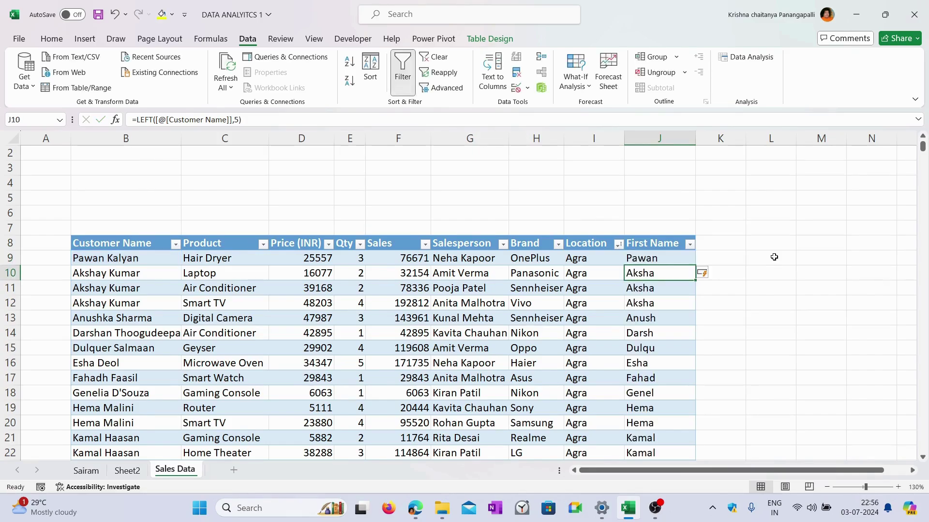
Compare the LEFT formula results in the First Name column with the customer names in rows 9, 10 and 13.
{"action": "left_click", "coordinate": [674, 259]}
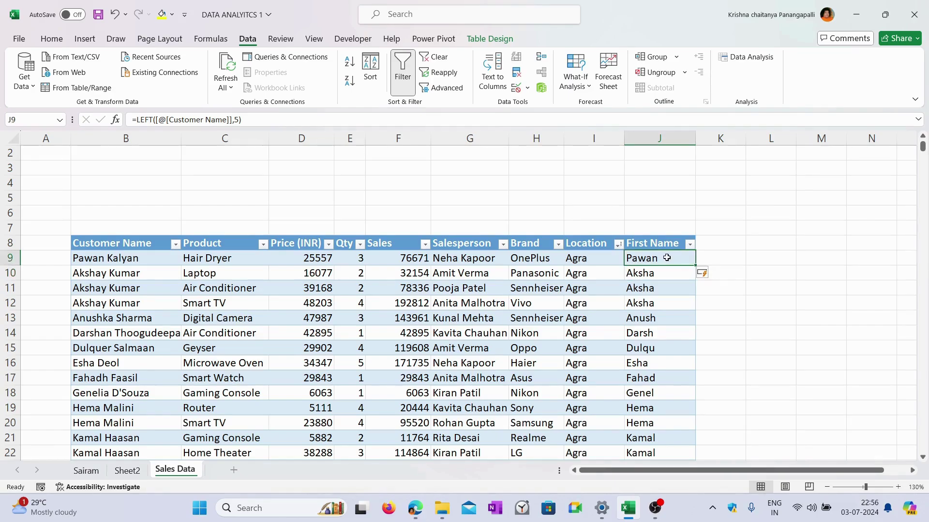
{"action": "left_click", "coordinate": [122, 274]}
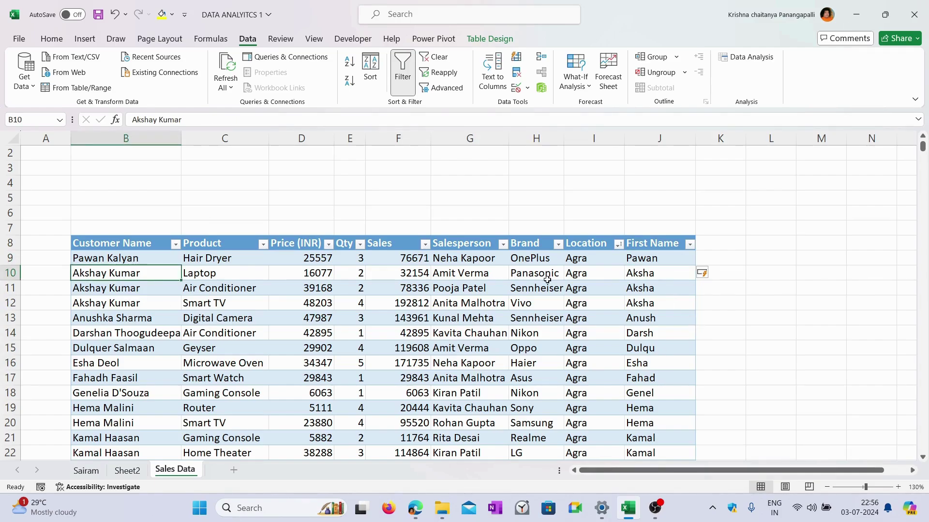
{"action": "left_click_drag", "start_coordinate": [196, 276], "coordinate": [659, 271]}
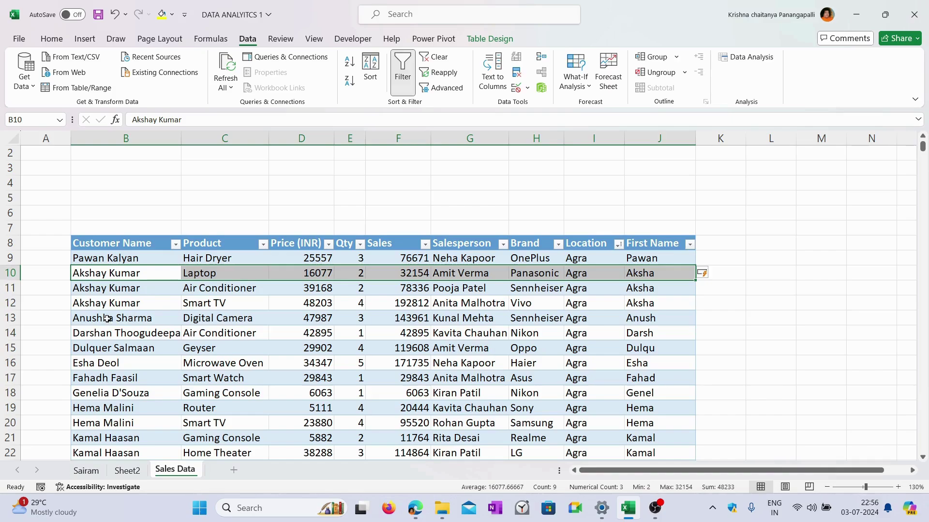
{"action": "left_click_drag", "start_coordinate": [108, 319], "coordinate": [631, 318]}
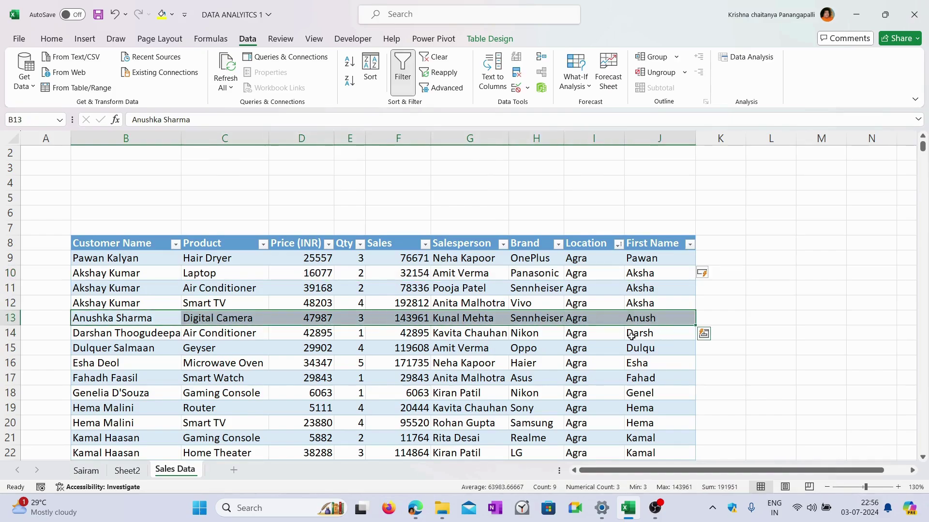
{"action": "left_click", "coordinate": [654, 275]}
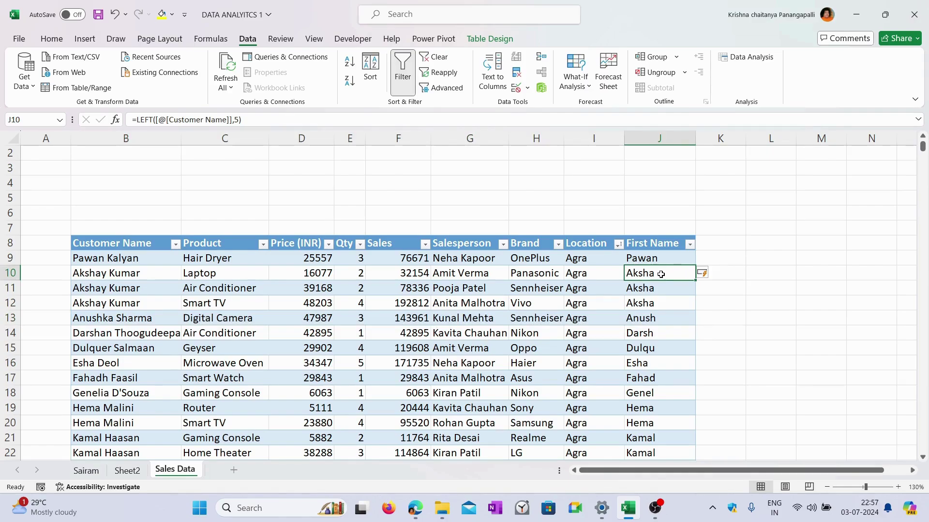
Compare the First Name result in row 13 with its customer name and review the LEFT results in J9:J17.
{"action": "left_click", "coordinate": [657, 322]}
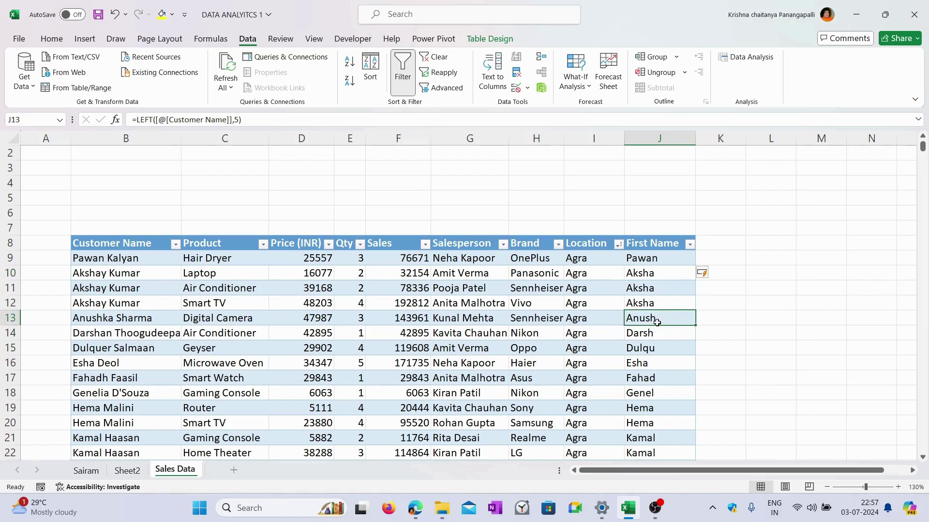
{"action": "left_click", "coordinate": [122, 317]}
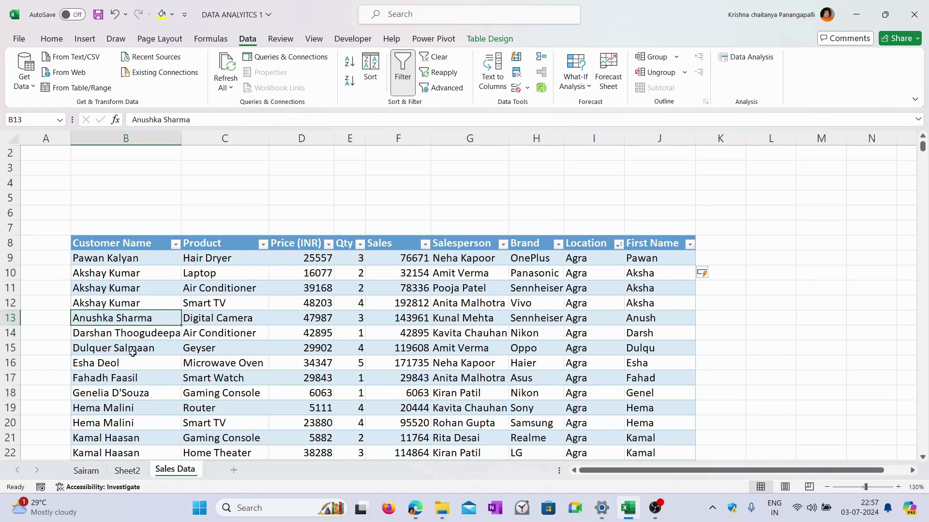
{"action": "left_click_drag", "start_coordinate": [658, 257], "coordinate": [653, 368]}
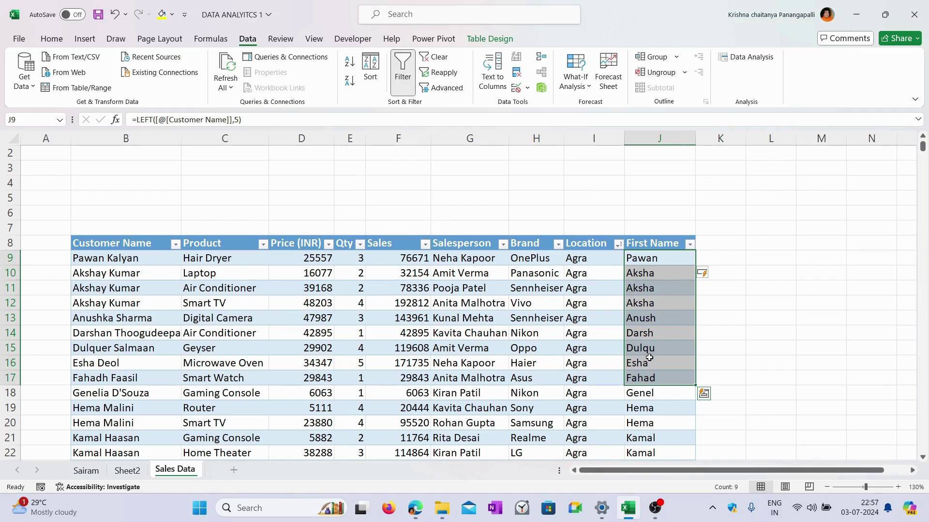
Clear all the LEFT formula results in the First Name column from J9 down.
{"action": "left_click", "coordinate": [661, 262]}
{"action": "key", "text": "ctrl+shift+Down"}
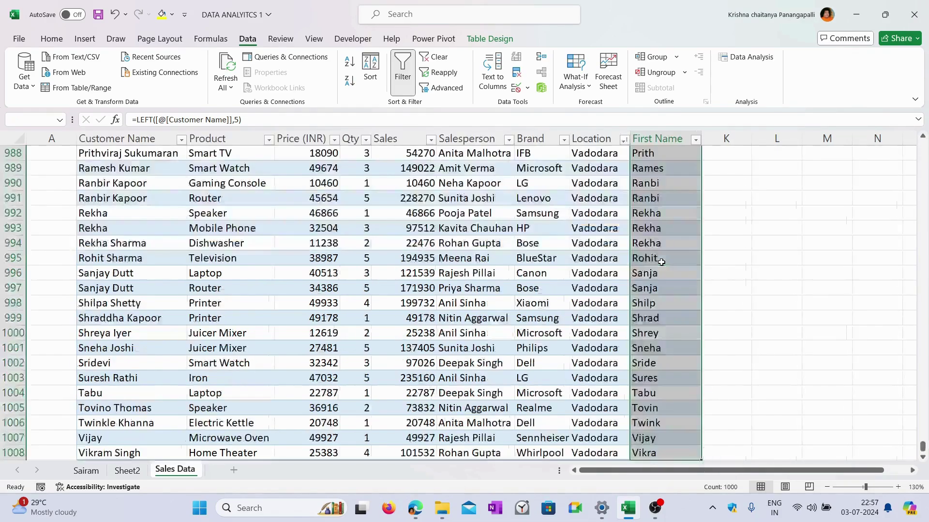
{"action": "key", "text": "Delete"}
{"action": "key", "text": "ctrl+BackSpace"}
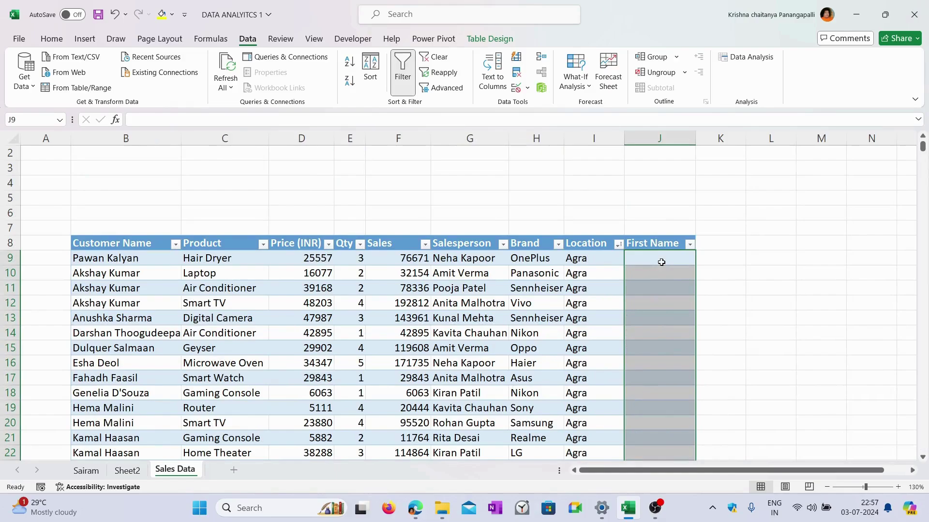
Start Text to Columns on the Customer Name data as Delimited, with Space as the only delimiter.
{"action": "left_click", "coordinate": [129, 236]}
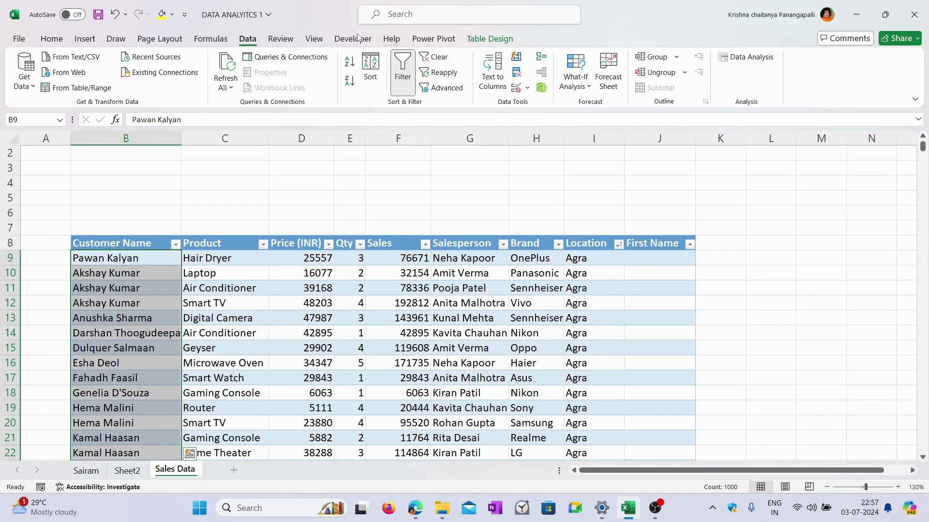
{"action": "left_click", "coordinate": [493, 75]}
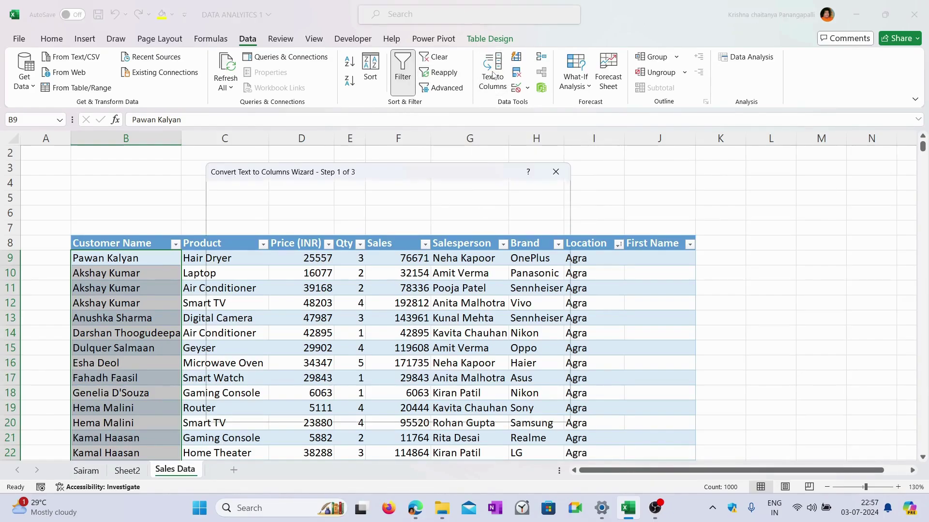
{"action": "left_click_drag", "start_coordinate": [423, 171], "coordinate": [493, 140]}
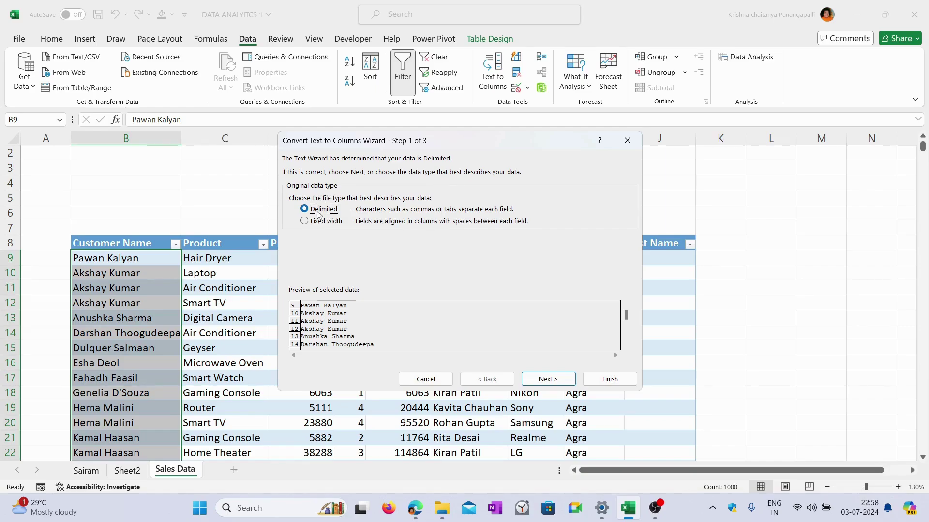
{"action": "left_click", "coordinate": [547, 379]}
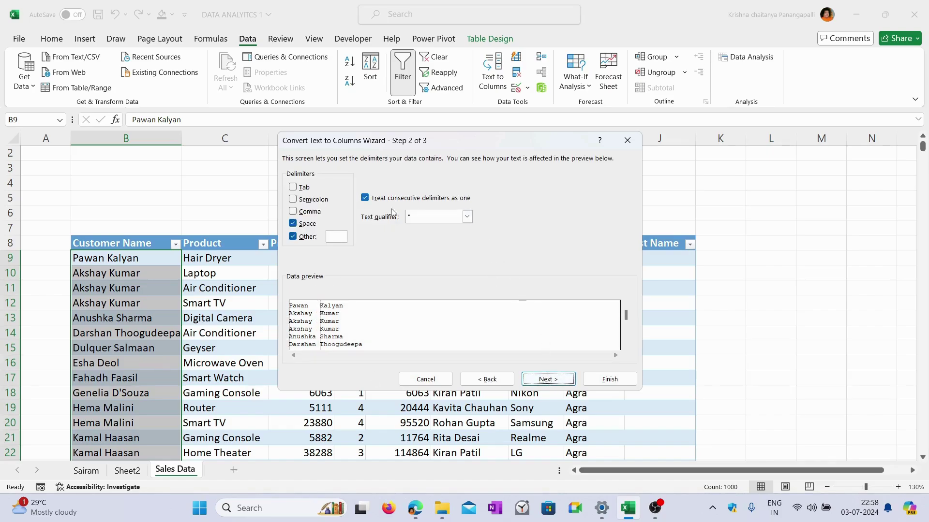
{"action": "left_click", "coordinate": [296, 224]}
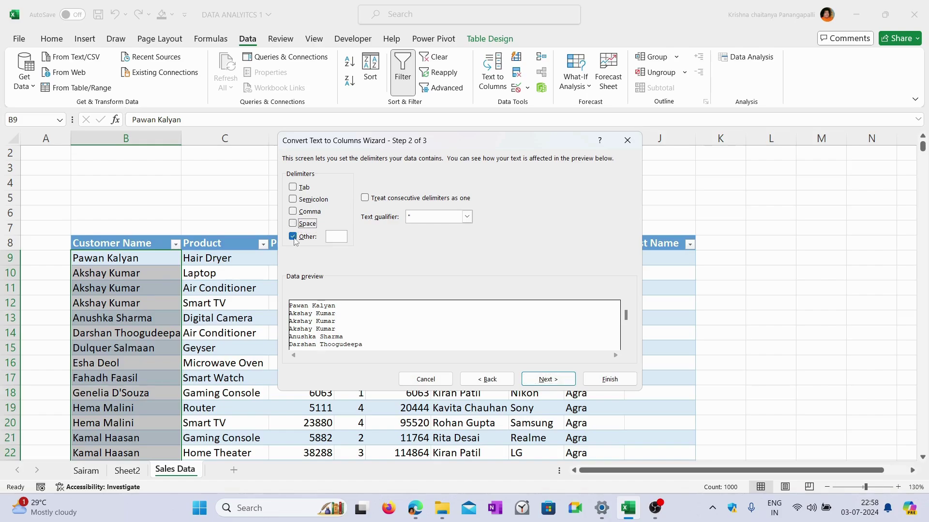
{"action": "left_click", "coordinate": [295, 237]}
{"action": "left_click", "coordinate": [292, 224]}
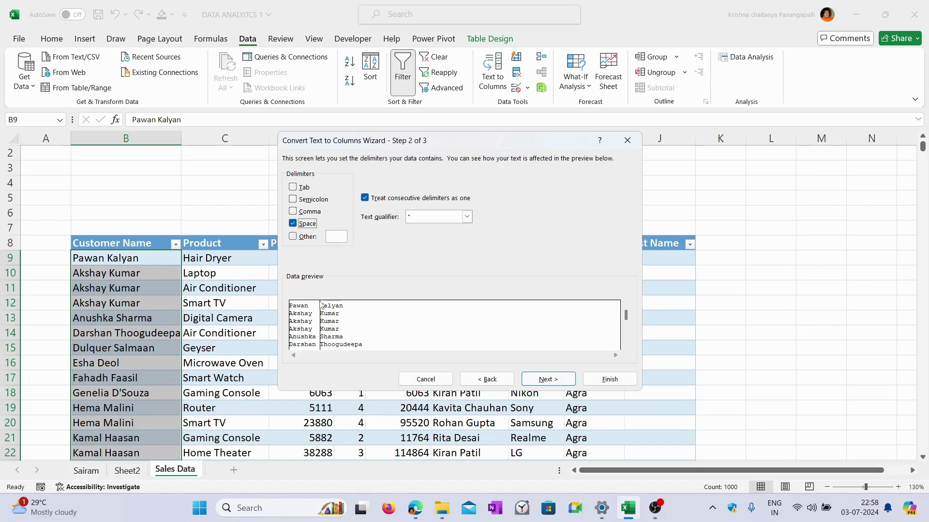
Set the first split column's data format to Text and the destination to J9, and complete the text split.
{"action": "left_click", "coordinate": [548, 380]}
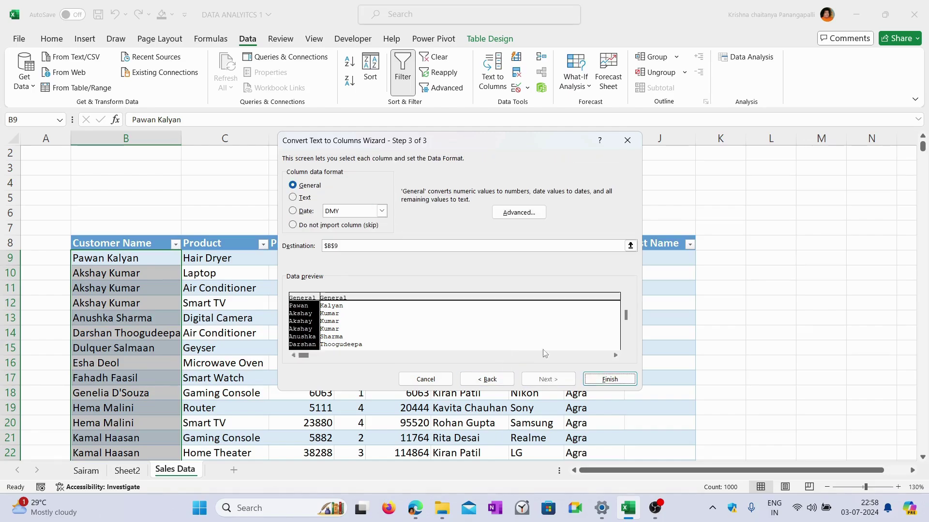
{"action": "left_click", "coordinate": [304, 198]}
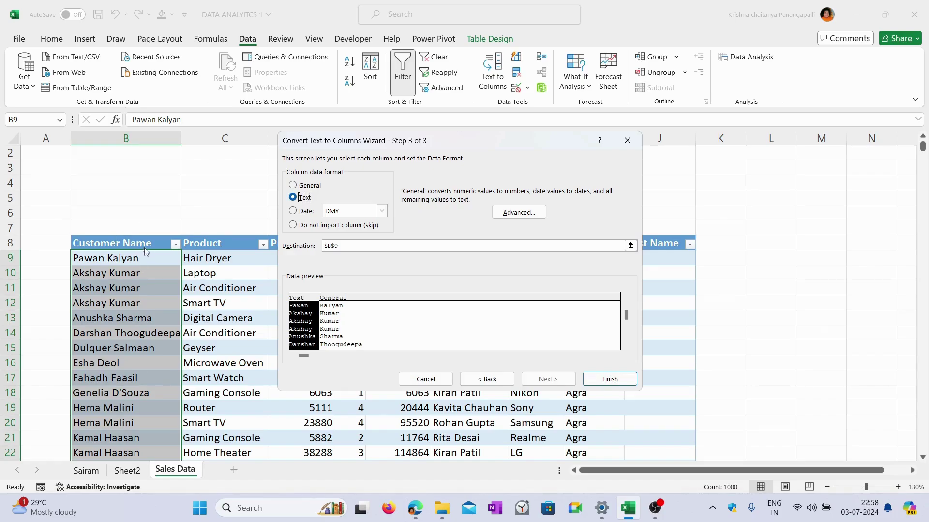
{"action": "left_click_drag", "start_coordinate": [464, 144], "coordinate": [324, 149]}
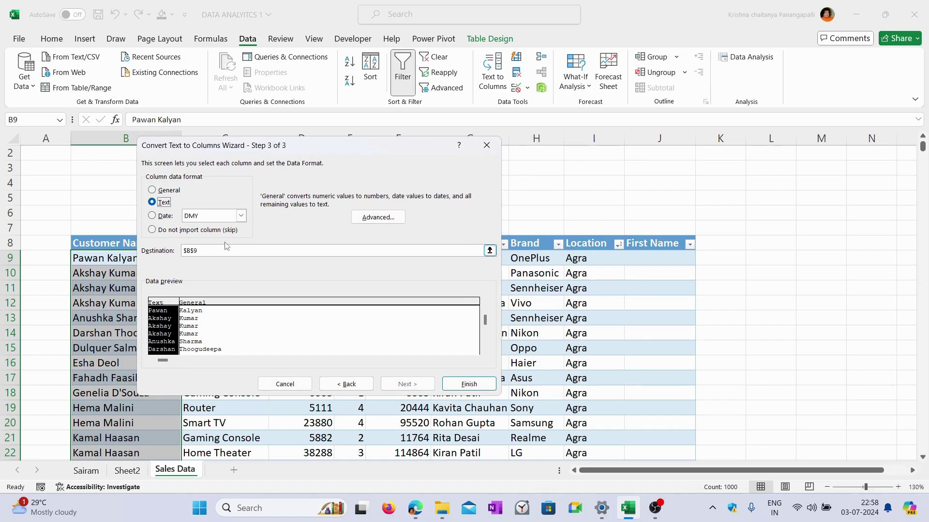
{"action": "left_click_drag", "start_coordinate": [207, 249], "coordinate": [181, 252]}
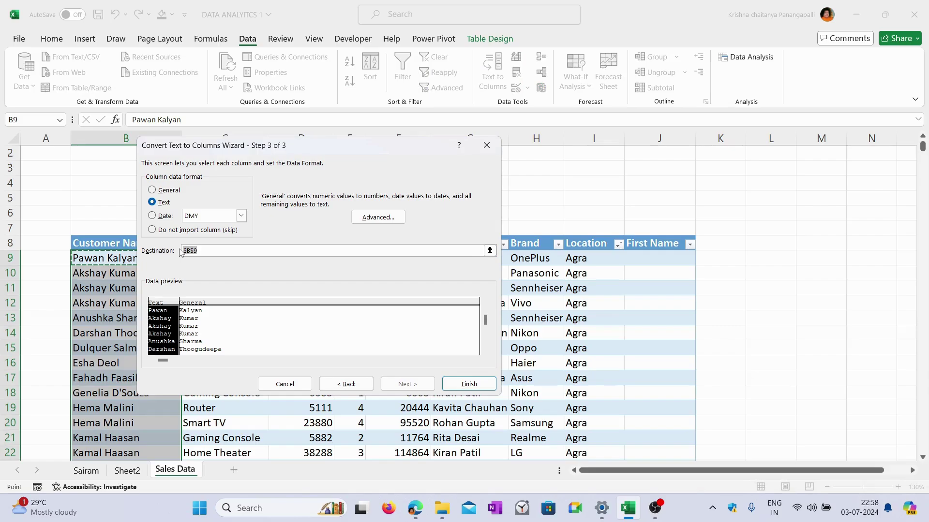
{"action": "key", "text": "BackSpace"}
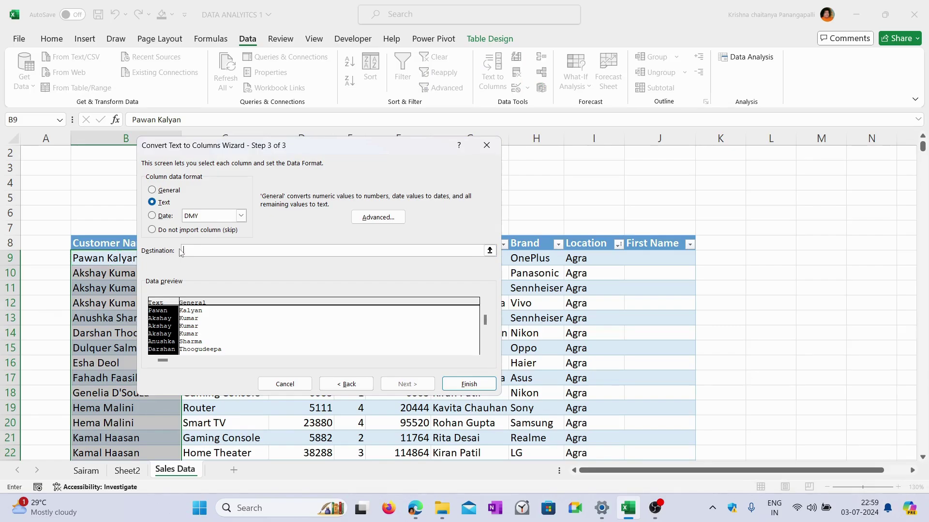
{"action": "left_click", "coordinate": [667, 254]}
{"action": "left_click", "coordinate": [466, 384]}
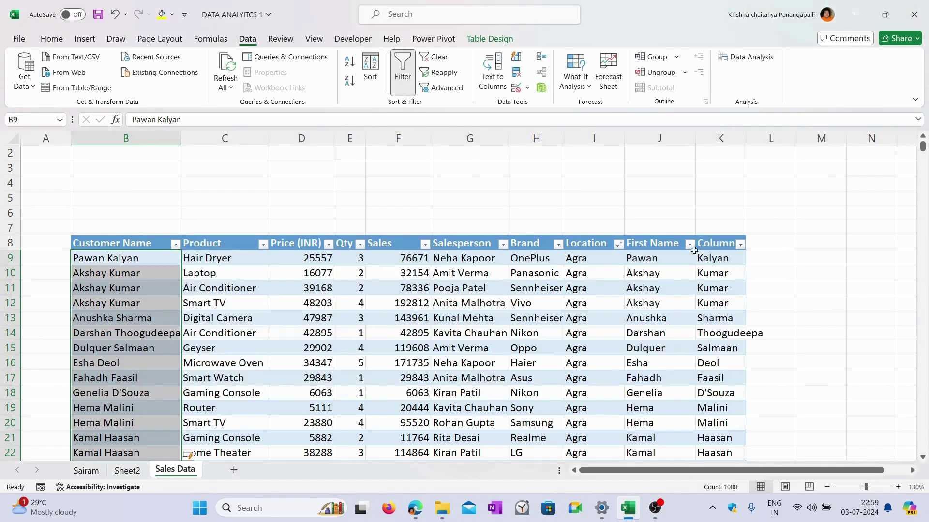
Rename the new column header in K8 as "Last".
{"action": "left_click", "coordinate": [719, 243]}
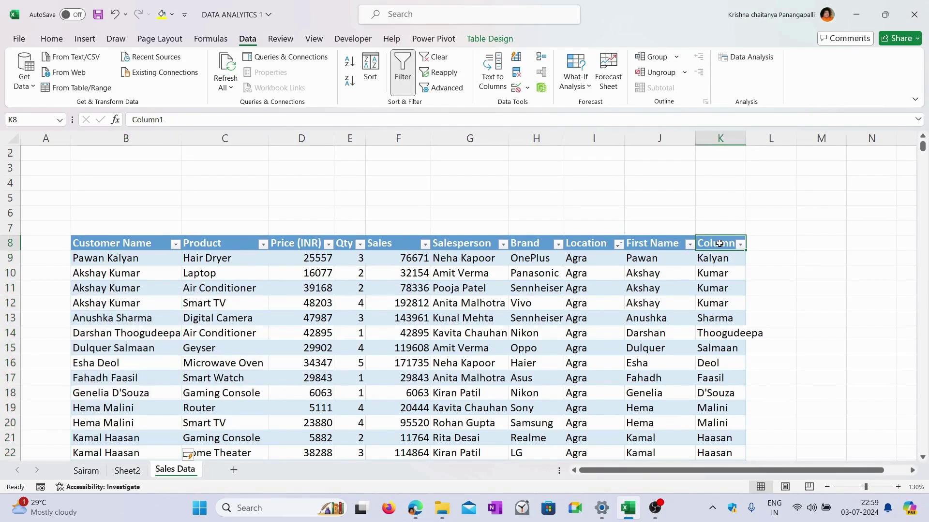
{"action": "type", "text": "Last"}
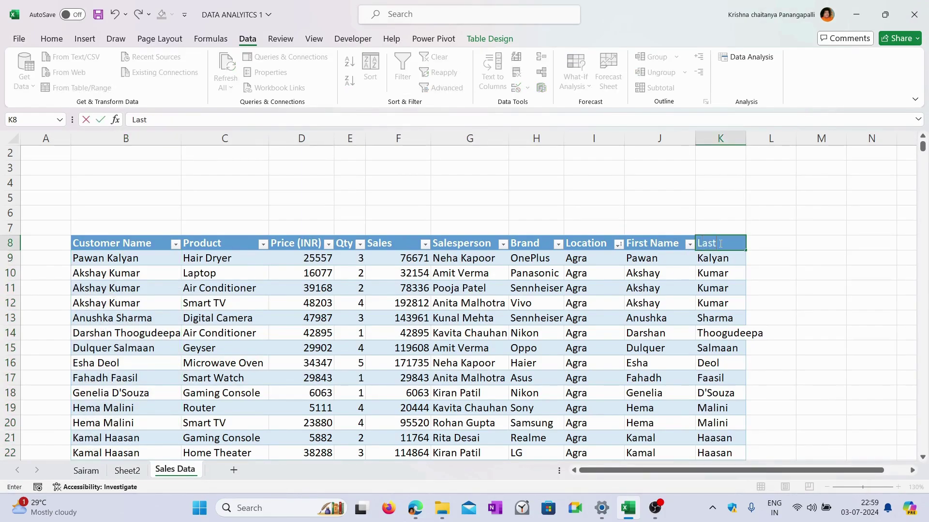
{"action": "key", "text": "Return"}
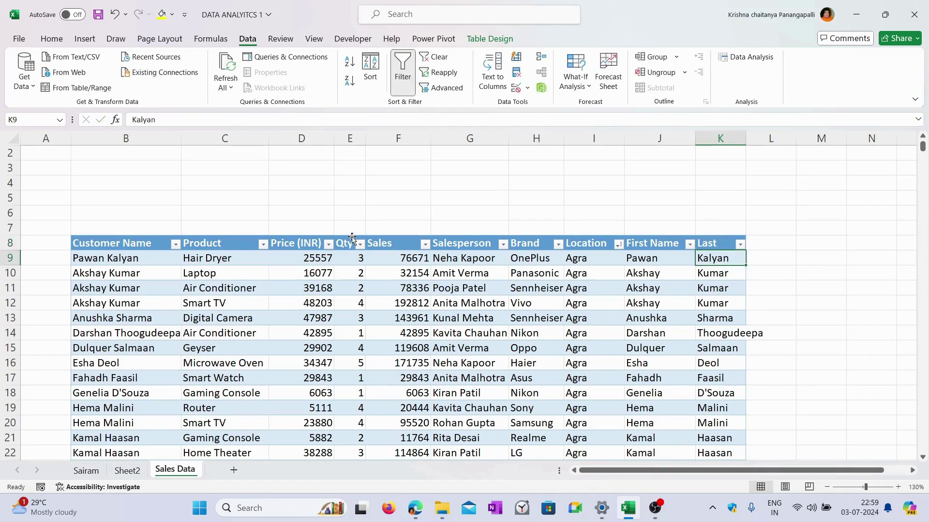
Replace the customer name in B9 with "Ram Charan" and compare it with the First Name and Last entries in row 9.
{"action": "left_click", "coordinate": [127, 264]}
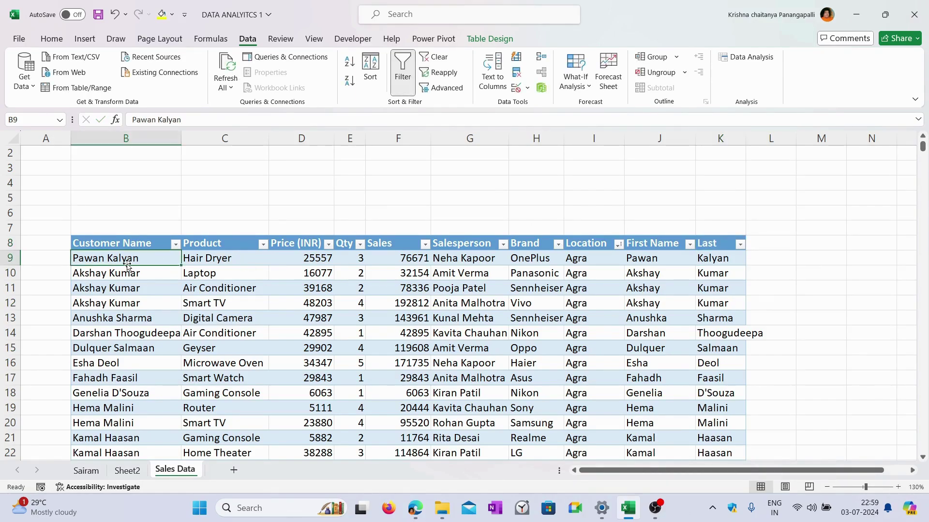
{"action": "type", "text": "Ram Ch"}
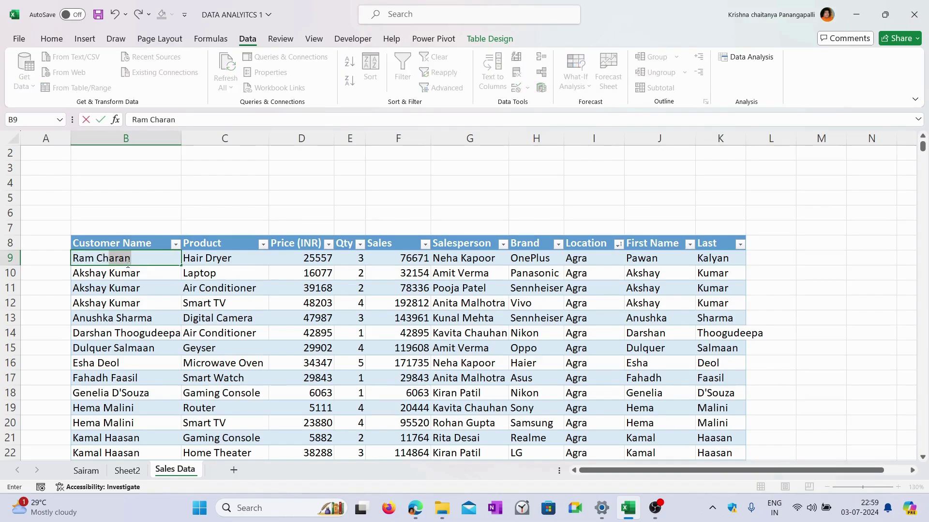
{"action": "type", "text": "aran"}
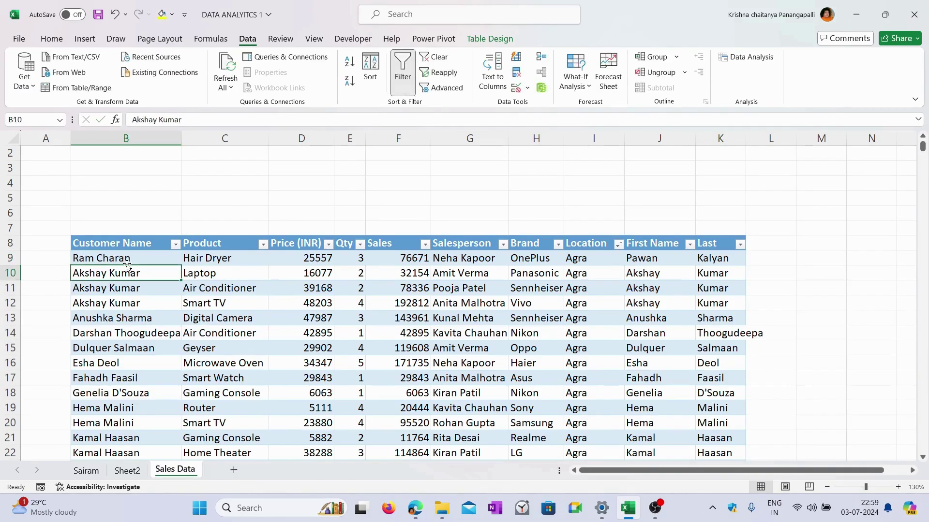
{"action": "left_click", "coordinate": [647, 262]}
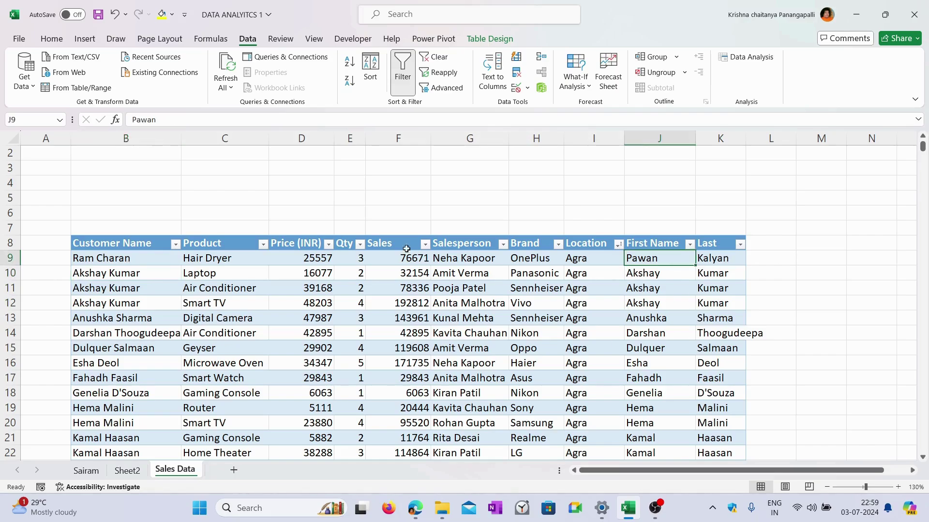
{"action": "left_click", "coordinate": [136, 260]}
{"action": "left_click", "coordinate": [643, 262]}
{"action": "key", "text": "Right"}
{"action": "key", "text": "Left"}
{"action": "key", "text": "Right"}
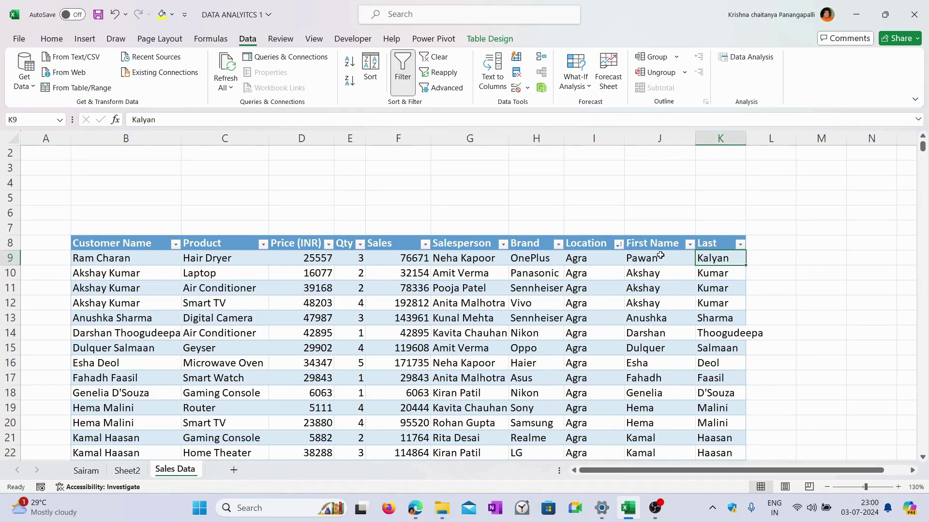
Add a new table column headed "Right" in L8, next to the Last column.
{"action": "left_click", "coordinate": [772, 247]}
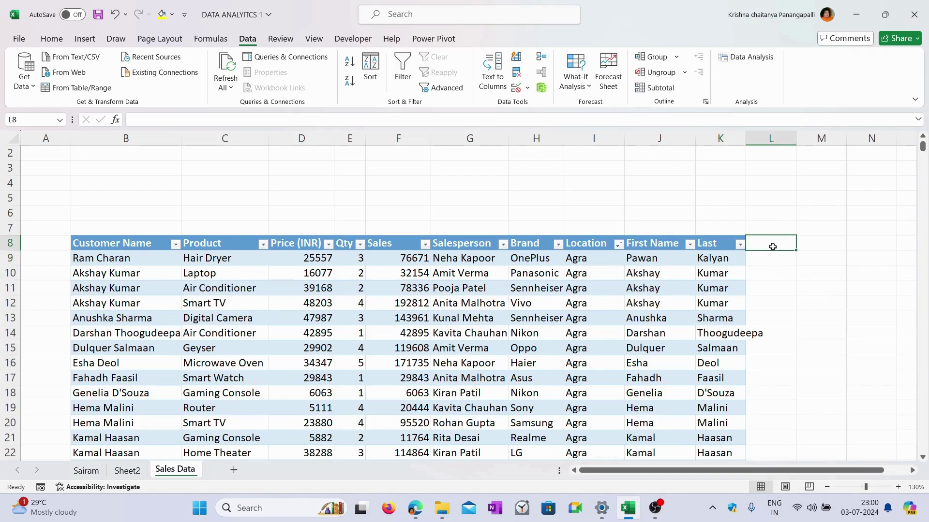
{"action": "type", "text": "Last"}
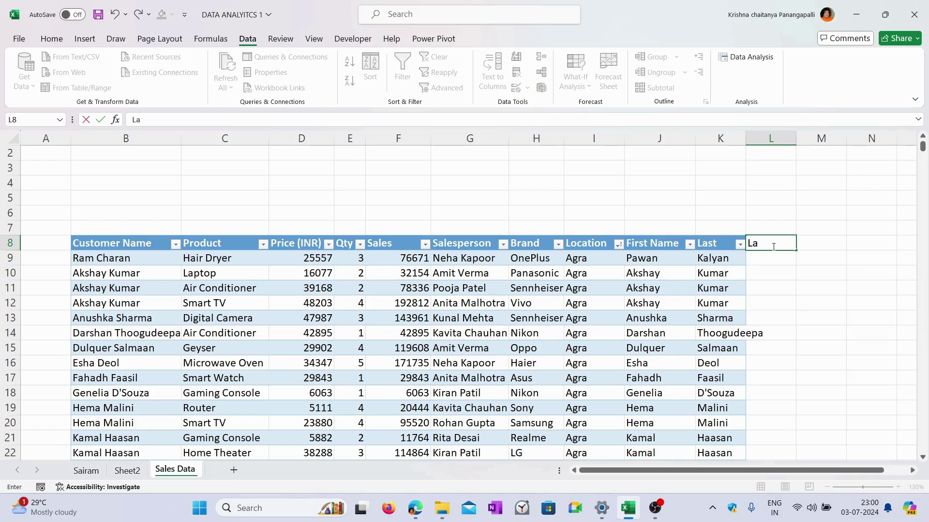
{"action": "key", "text": "BackSpace"}
{"action": "key", "text": "BackSpace"}
{"action": "key", "text": "BackSpace"}
{"action": "key", "text": "BackSpace"}
{"action": "type", "text": "Right"}
{"action": "key", "text": "Return"}
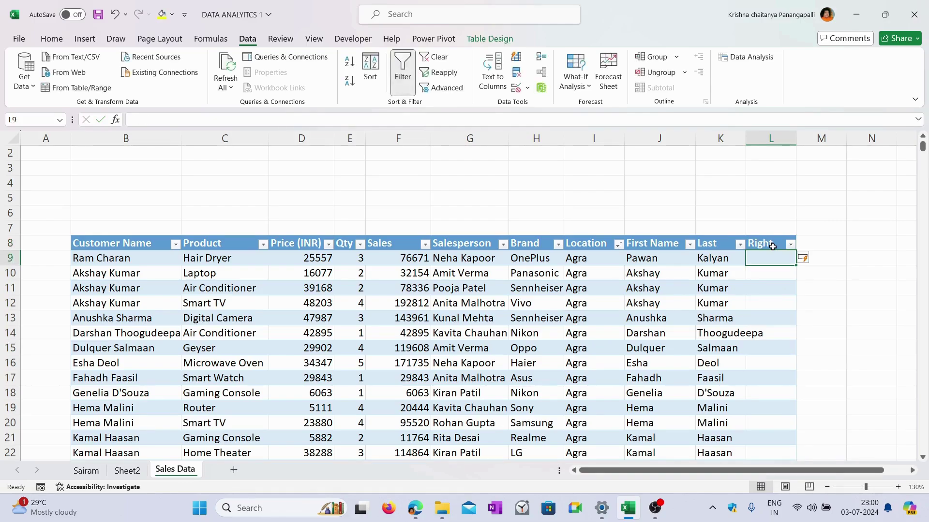
{"action": "type", "text": "=Right"}
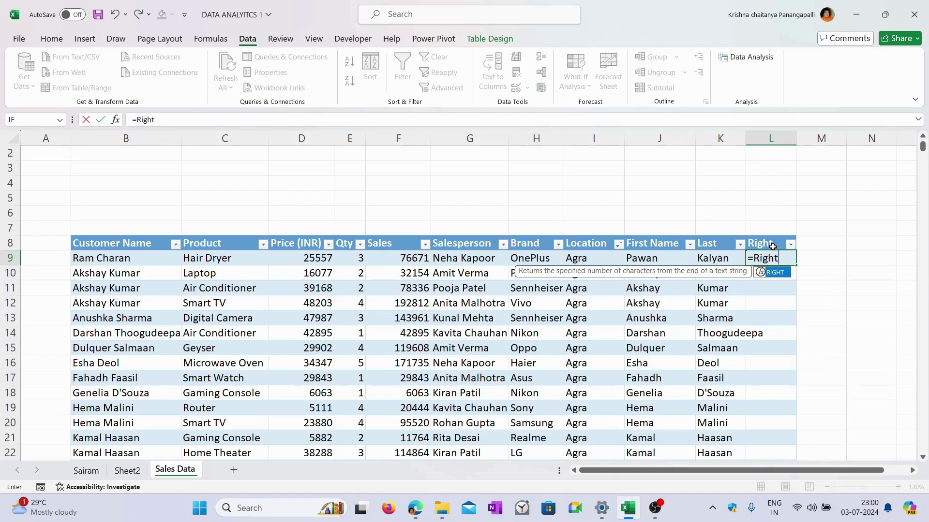
{"action": "key", "text": "Tab"}
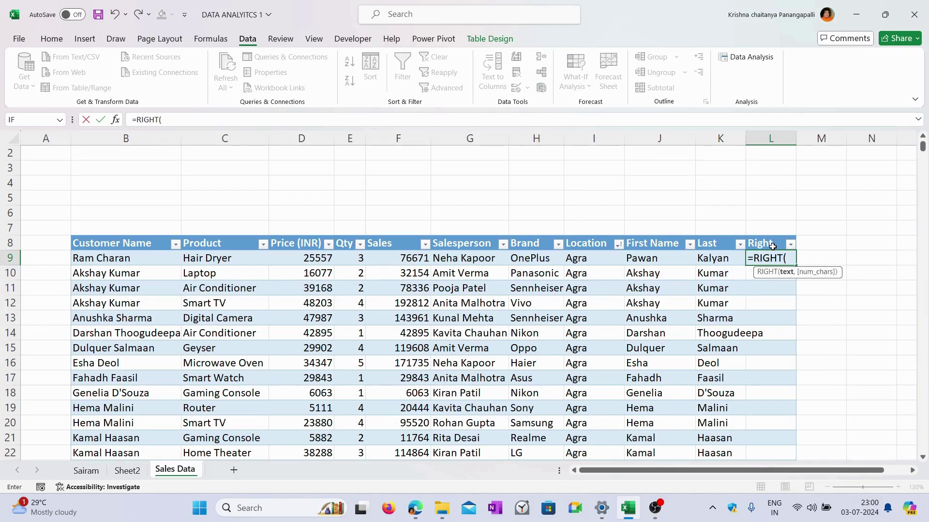
{"action": "left_click", "coordinate": [720, 263]}
{"action": "type", "text": ","}
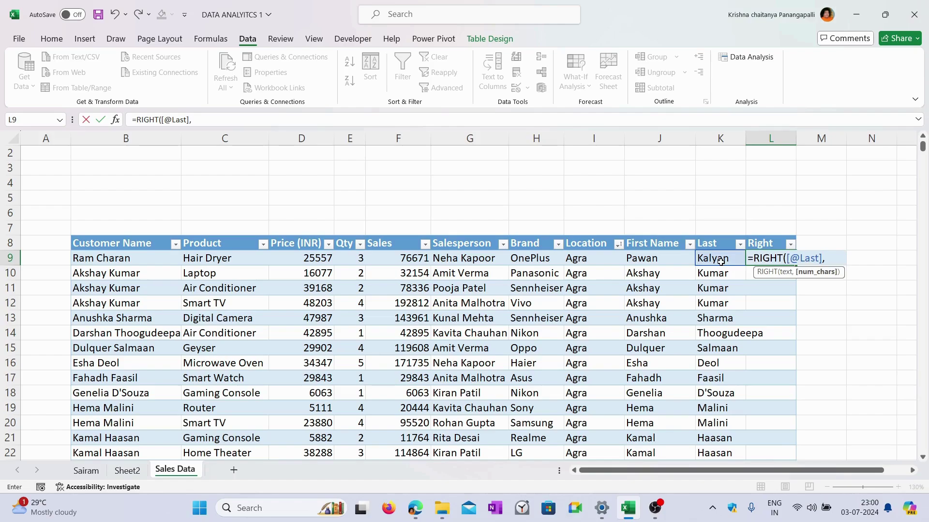
{"action": "type", "text": "3"}
{"action": "key", "text": "Return"}
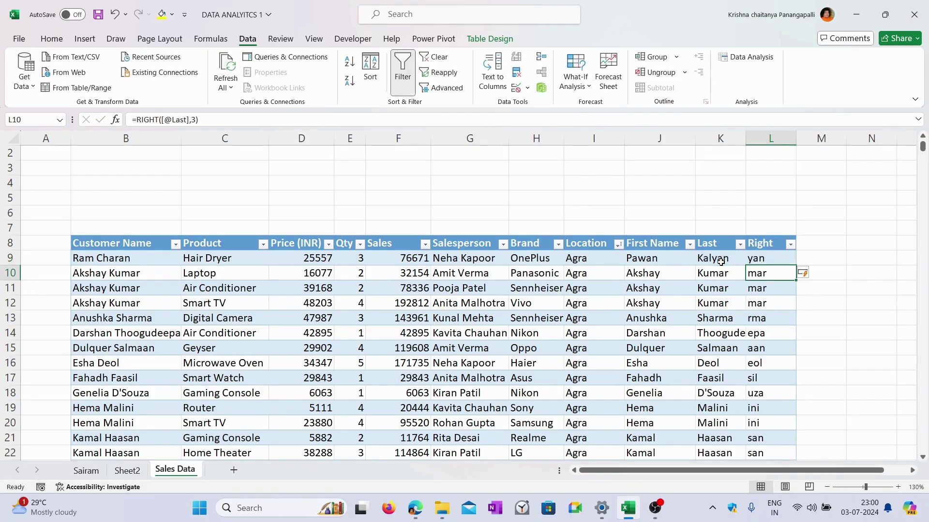
Change the number of characters in the L9 RIGHT formula to 5 and compare the result with the Last entry in K9.
{"action": "double_click", "coordinate": [769, 258]}
{"action": "left_click", "coordinate": [831, 258]}
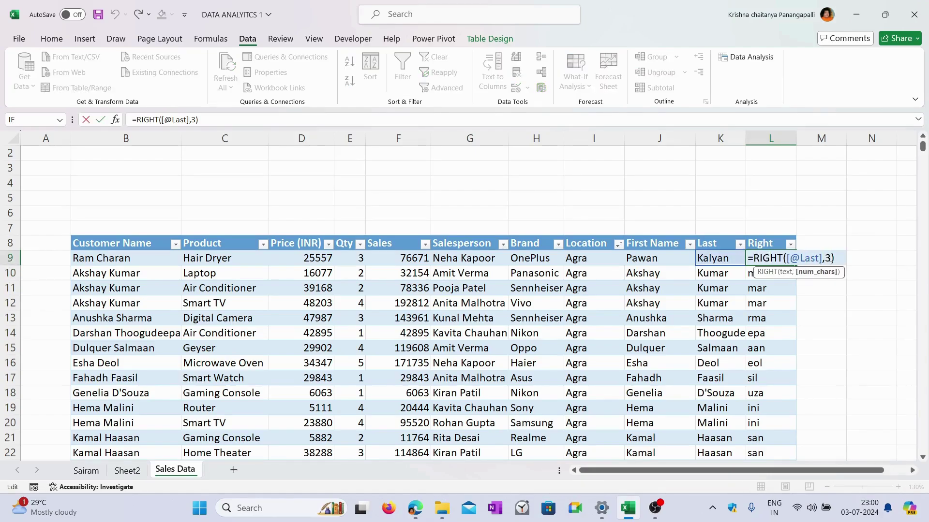
{"action": "key", "text": "BackSpace"}
{"action": "type", "text": "5"}
{"action": "key", "text": "Return"}
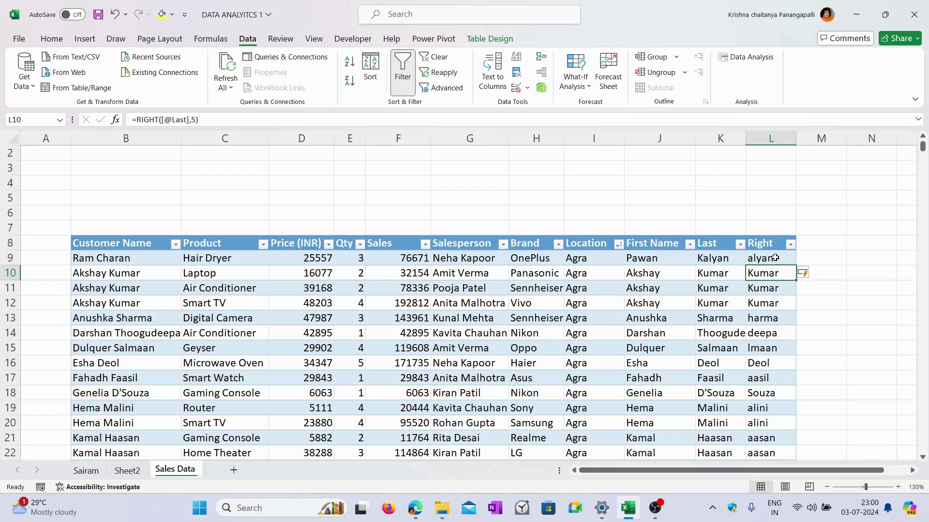
{"action": "left_click", "coordinate": [727, 259]}
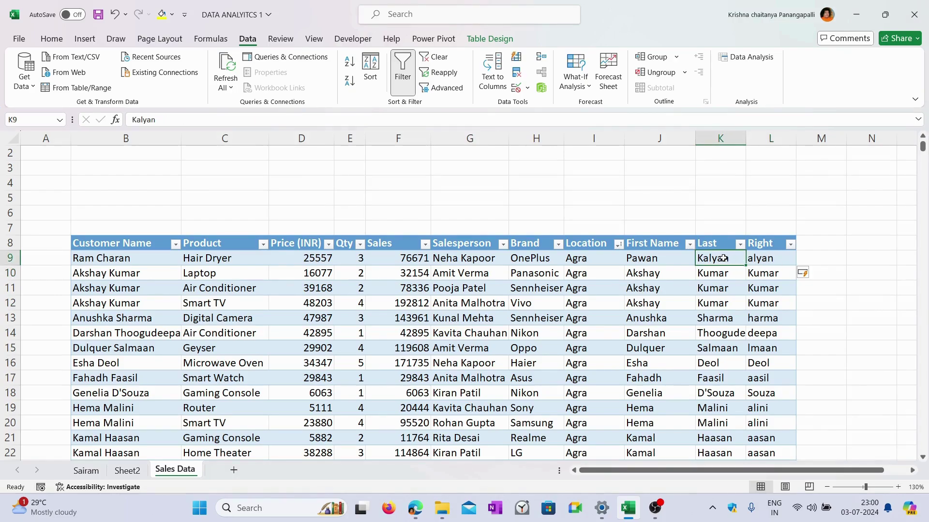
Replace the Last entry in K9 with "Rampal" and check the RIGHT formula in L9 against it.
{"action": "type", "text": "Ra"}
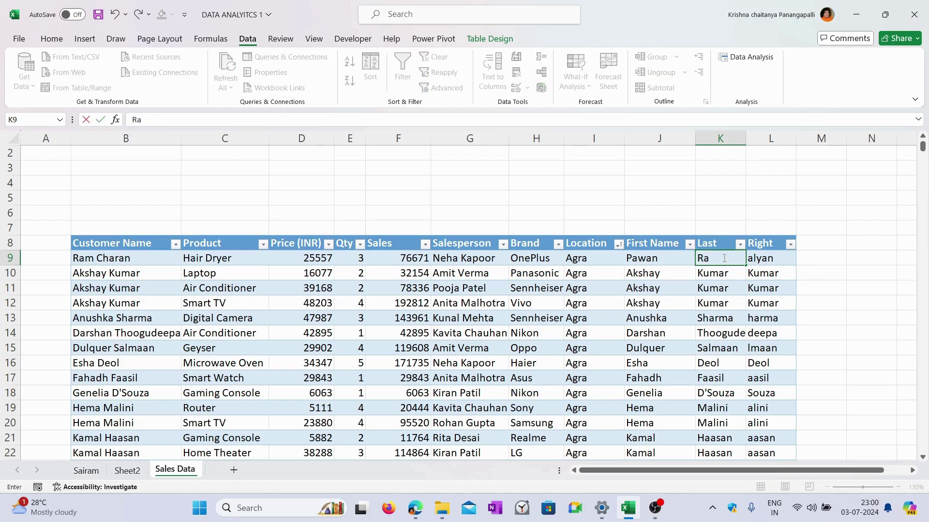
{"action": "type", "text": "mpal"}
{"action": "key", "text": "Return"}
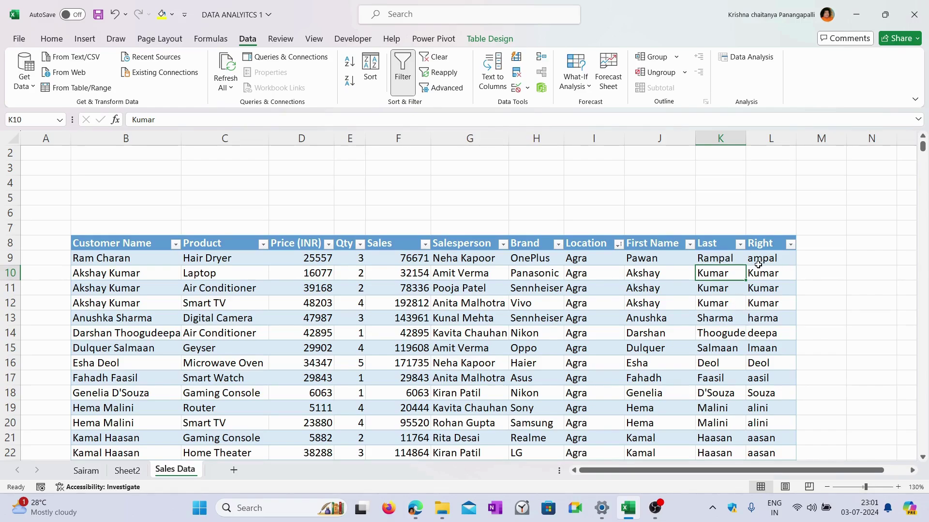
{"action": "left_click", "coordinate": [775, 260]}
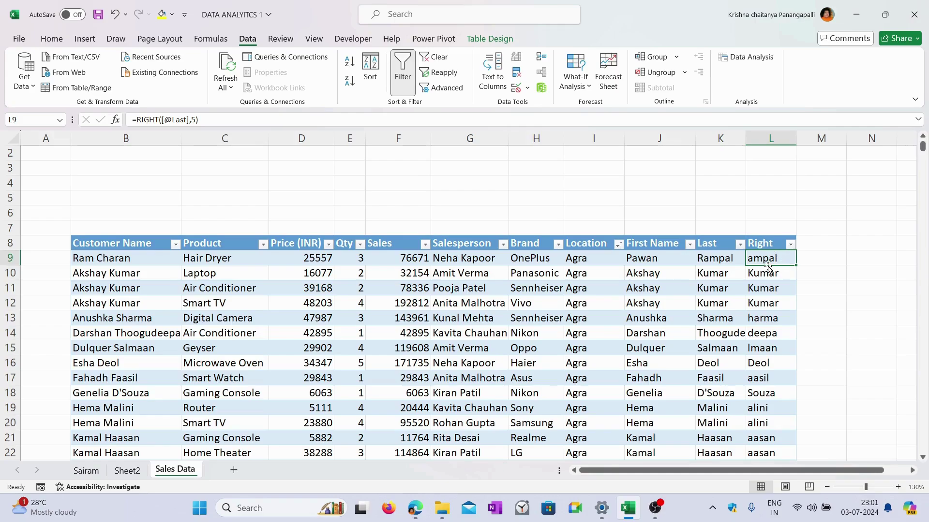
{"action": "key", "text": "Right"}
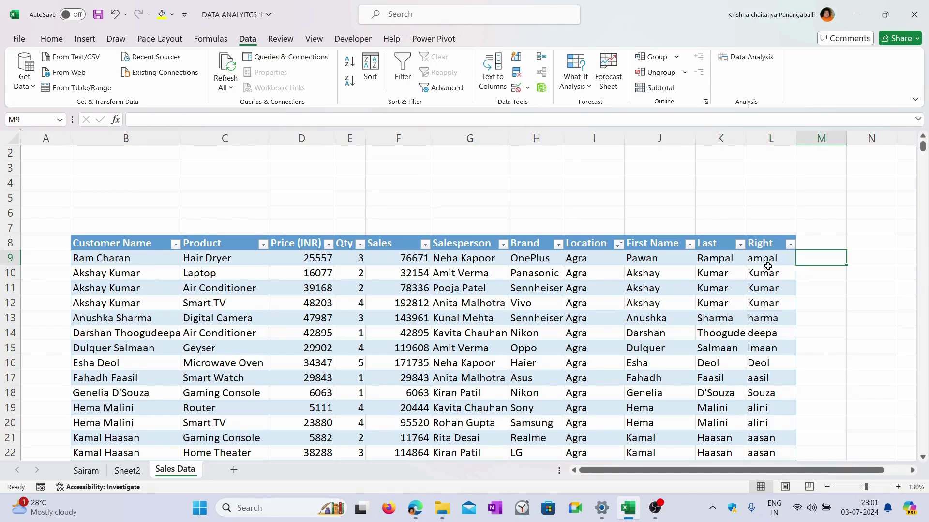
{"action": "key", "text": "Up"}
{"action": "type", "text": "="}
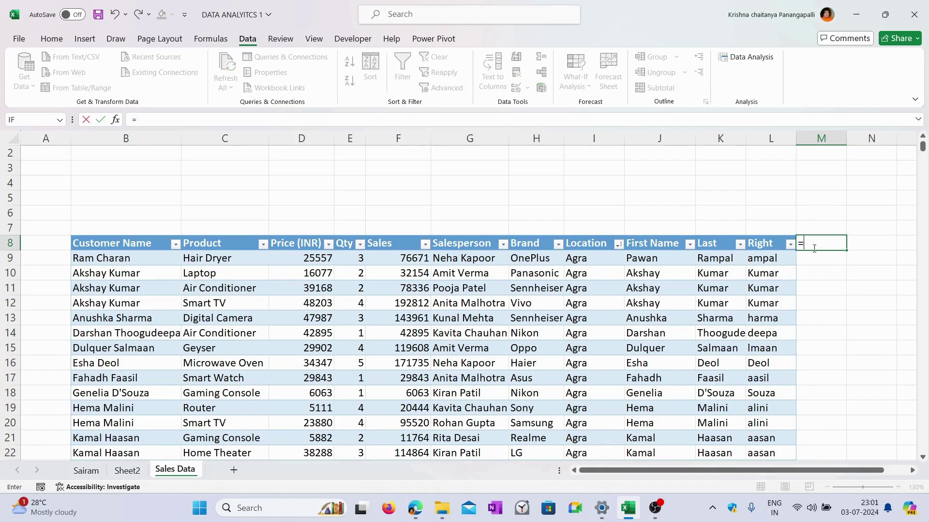
{"action": "key", "text": "BackSpace"}
Enter the formula =CONCAT(K9,L9) in K5 to join the Last and Right entries of row 9.
{"action": "left_click", "coordinate": [719, 197]}
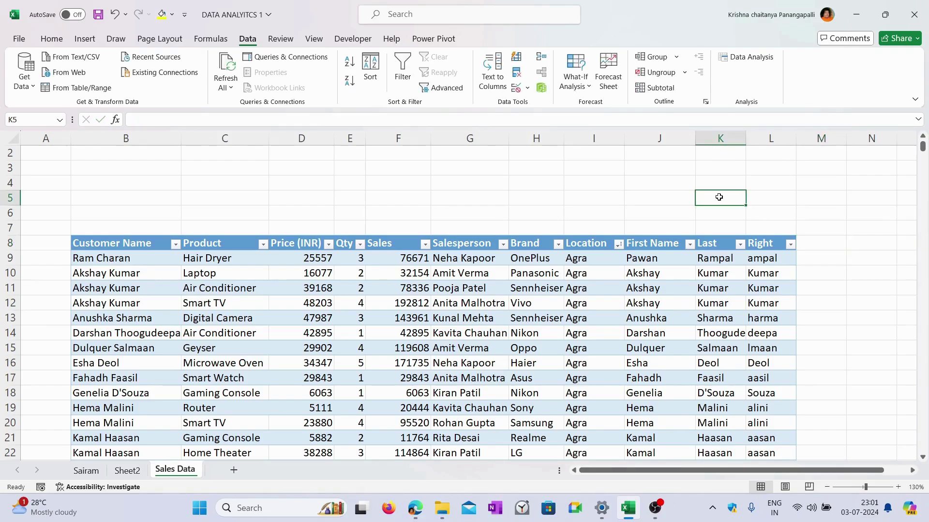
{"action": "type", "text": "=concat"}
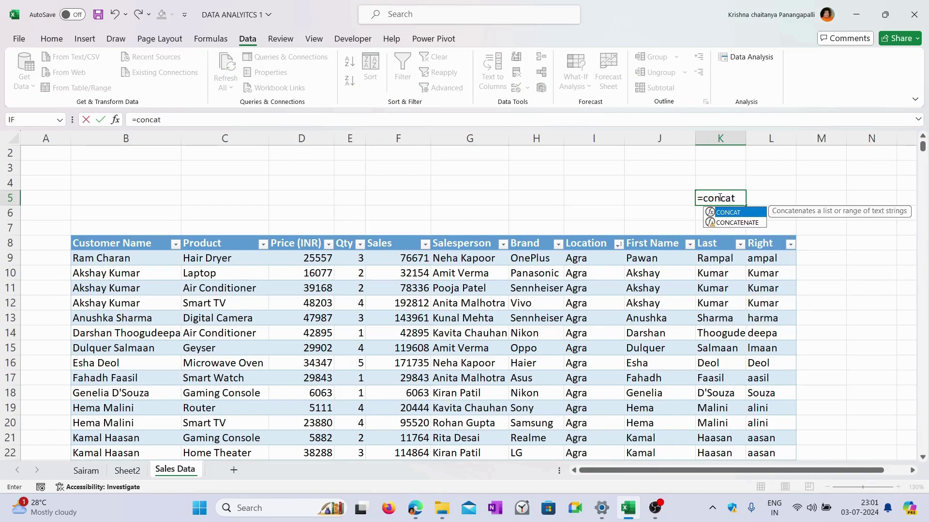
{"action": "key", "text": "Tab"}
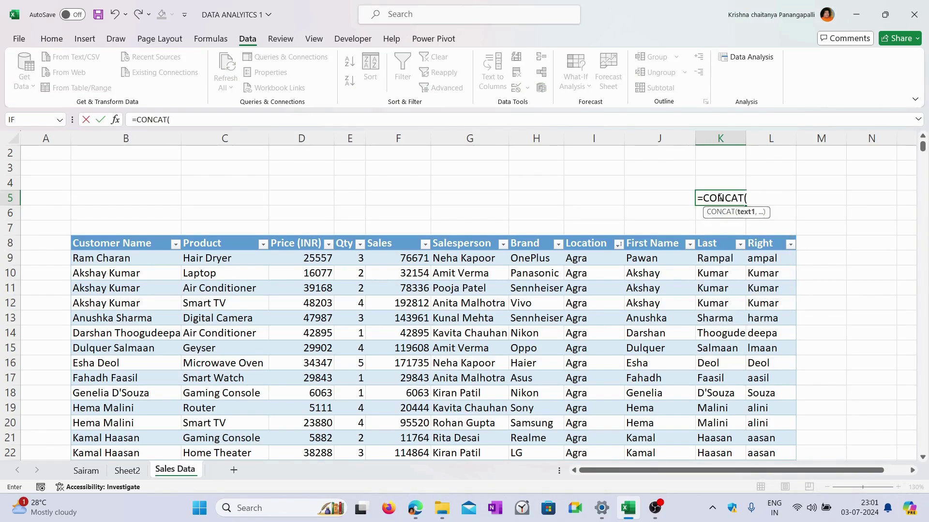
{"action": "left_click", "coordinate": [719, 261]}
{"action": "type", "text": ","}
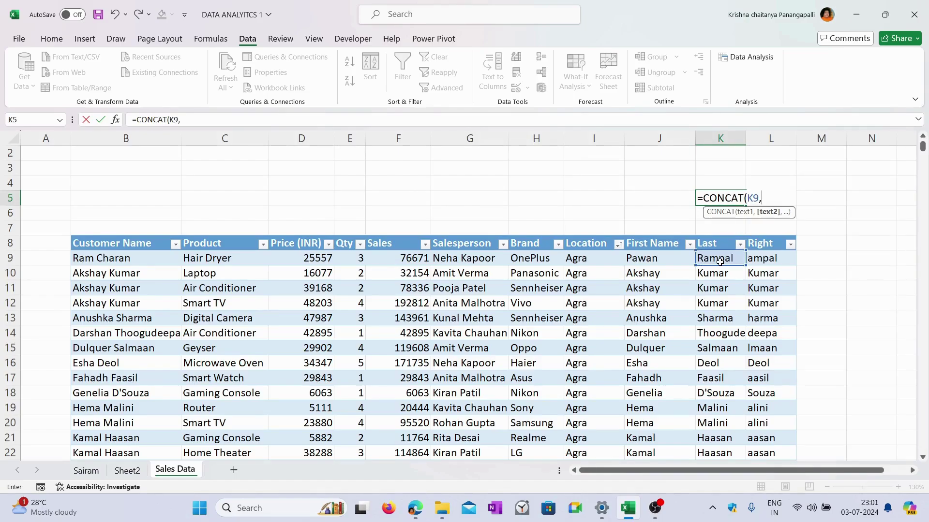
{"action": "left_click", "coordinate": [773, 264]}
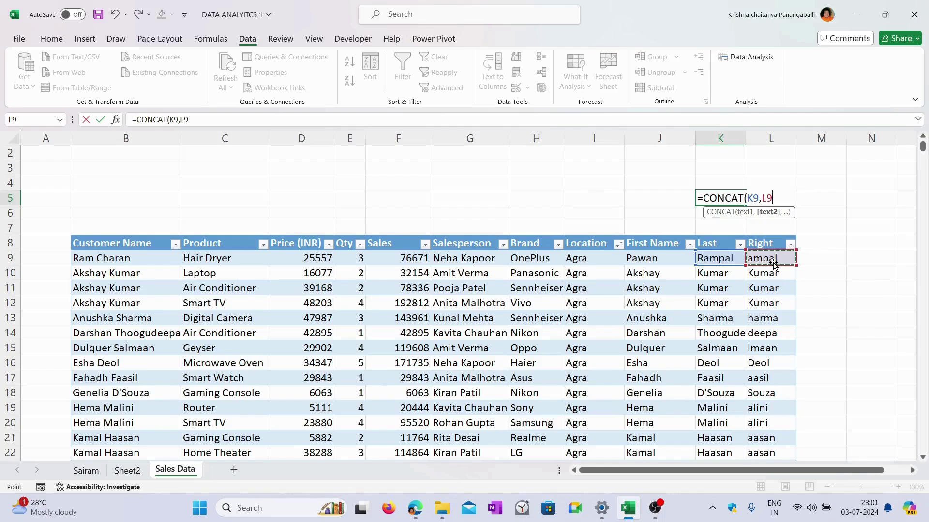
{"action": "type", "text": ")"}
{"action": "key", "text": "Return"}
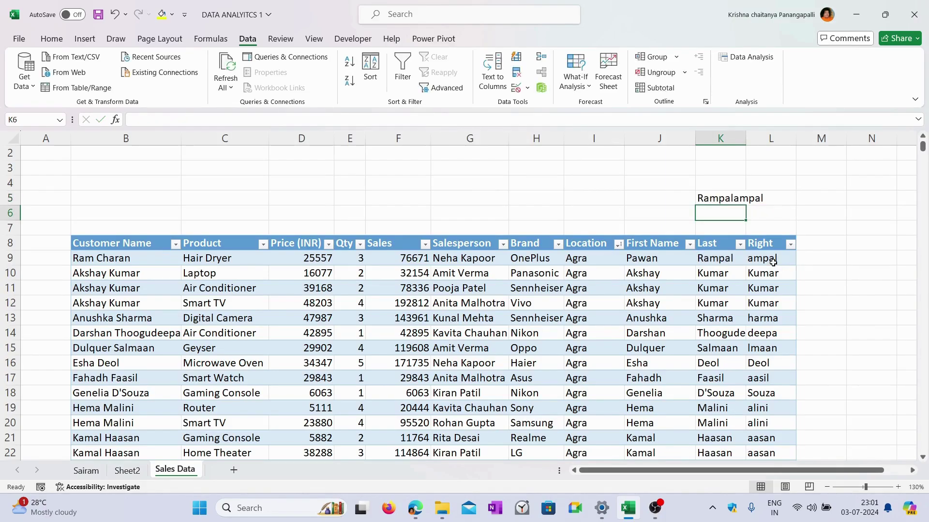
Review the CONCAT formula in K5 and delete it from the cell.
{"action": "left_click", "coordinate": [738, 199]}
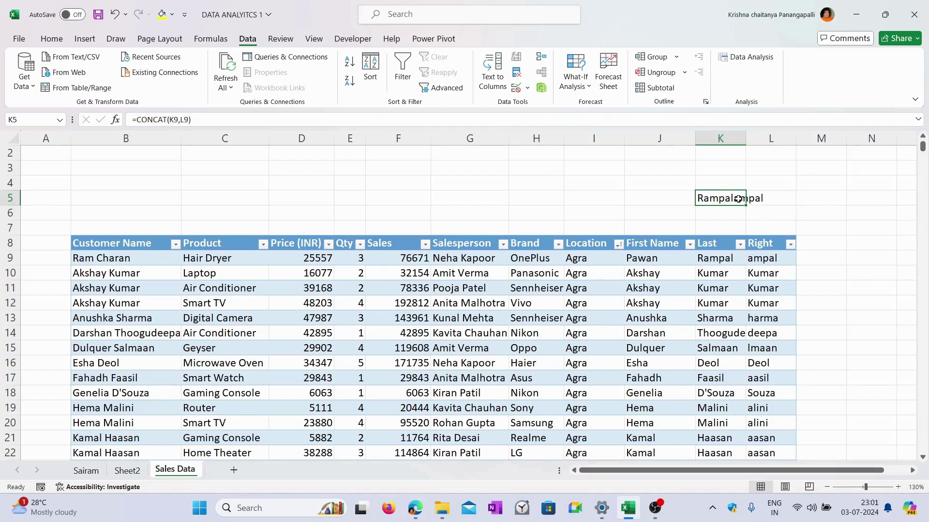
{"action": "key", "text": "Delete"}
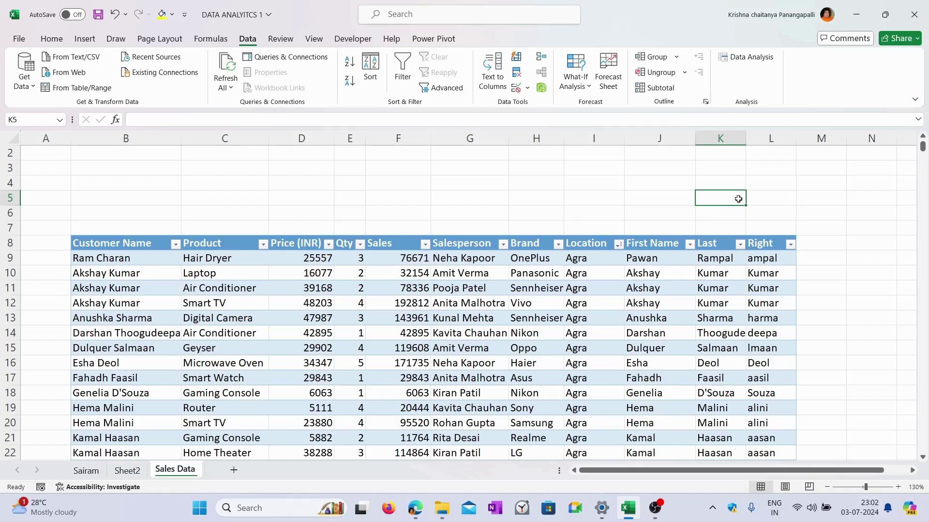
{"action": "left_click", "coordinate": [494, 197]}
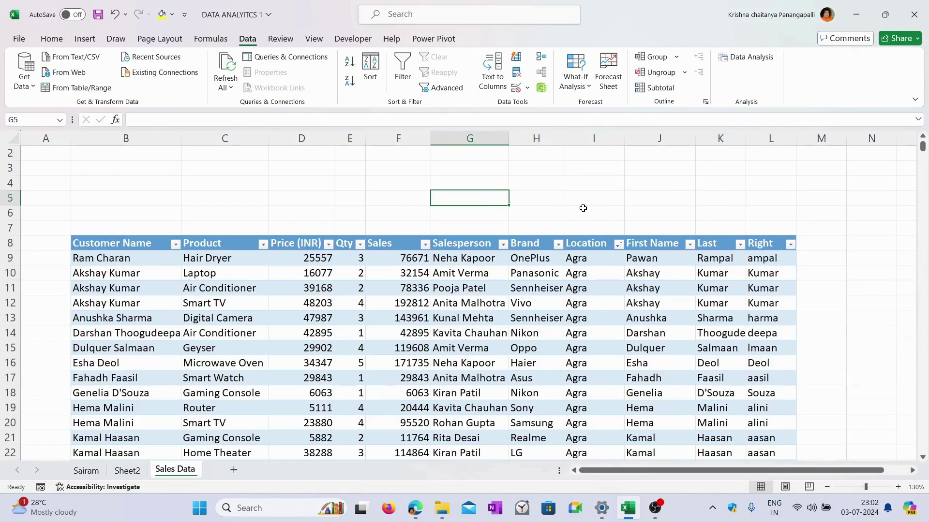